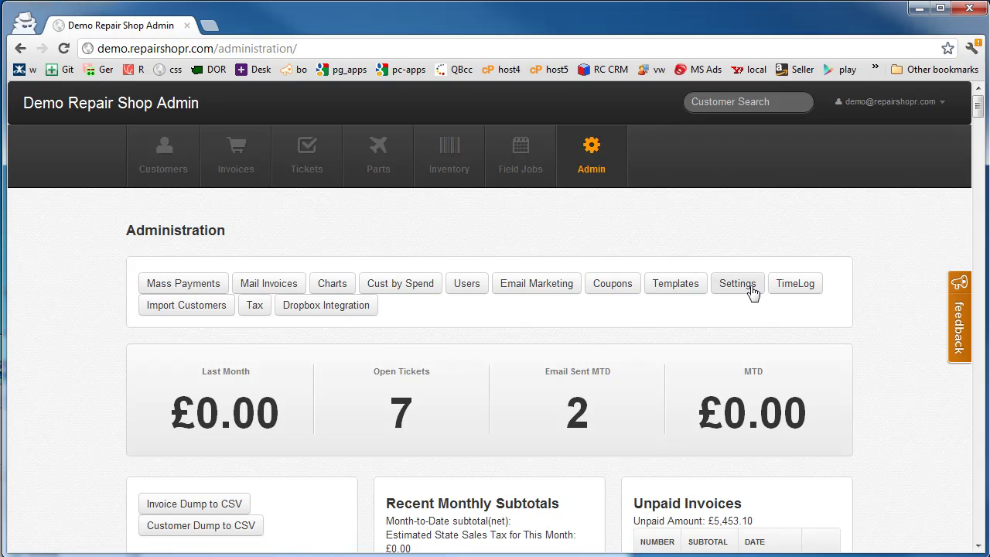
# - Go to Admin and open the Settings page listing current account values
pyautogui.click(592, 160)
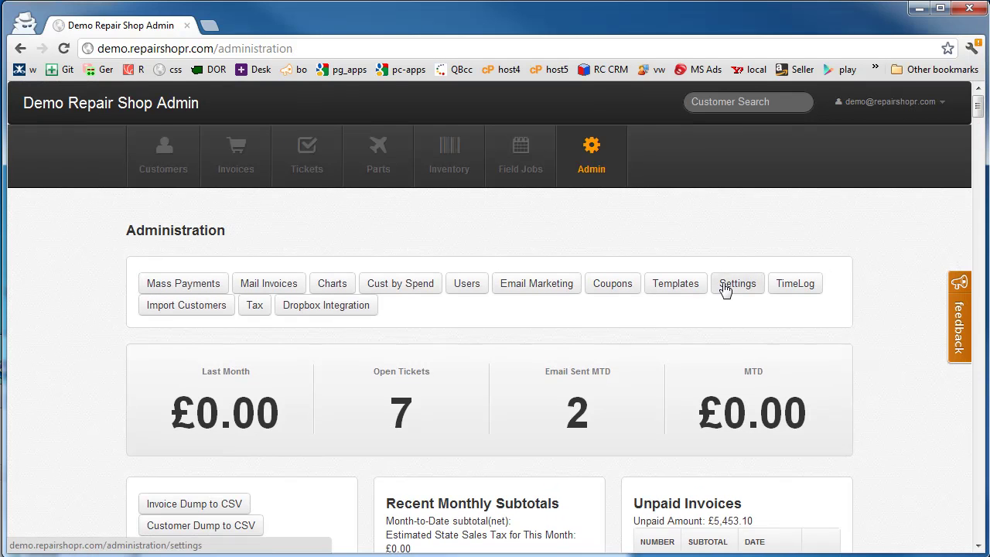
pyautogui.click(725, 286)
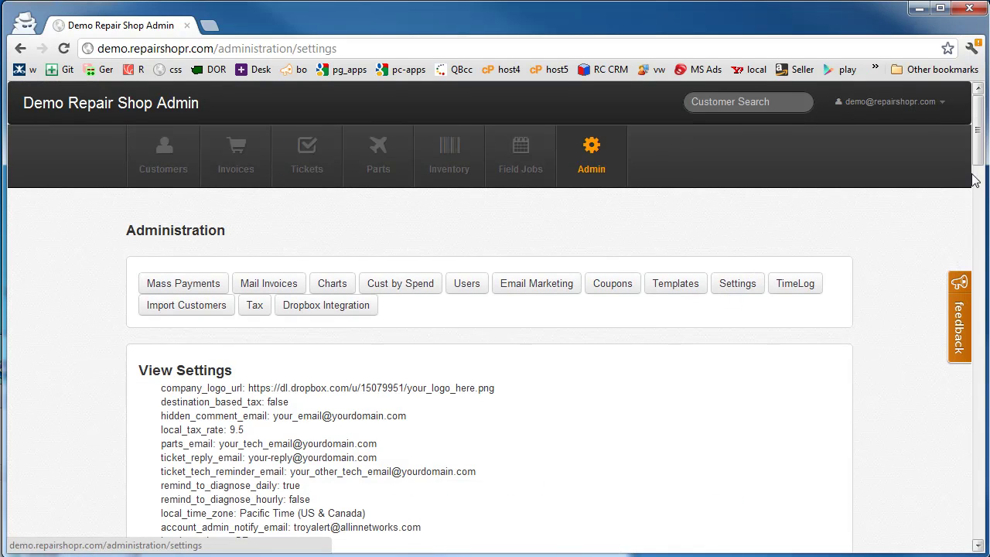
pyautogui.moveTo(977, 149); pyautogui.dragTo(981, 175)
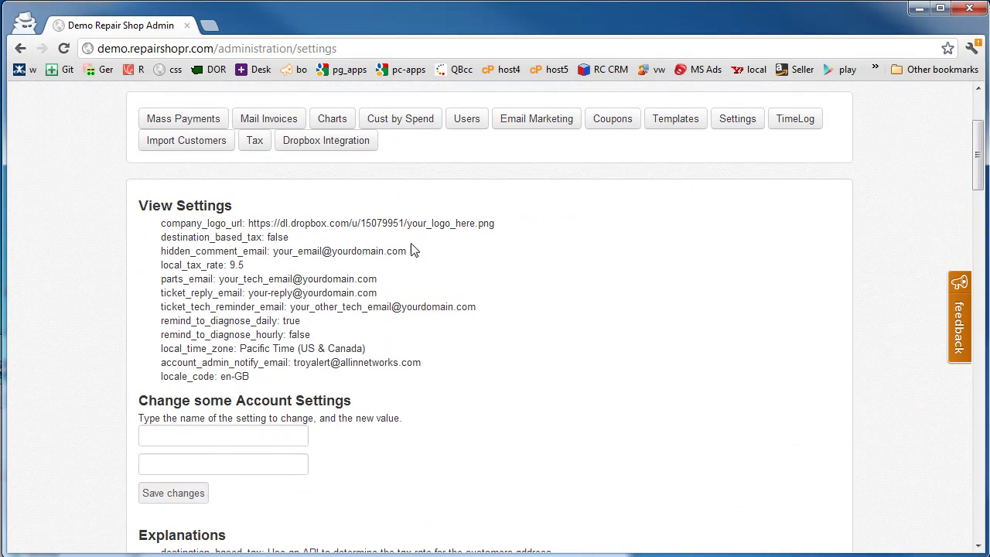
pyautogui.moveTo(278, 380); pyautogui.dragTo(155, 223)
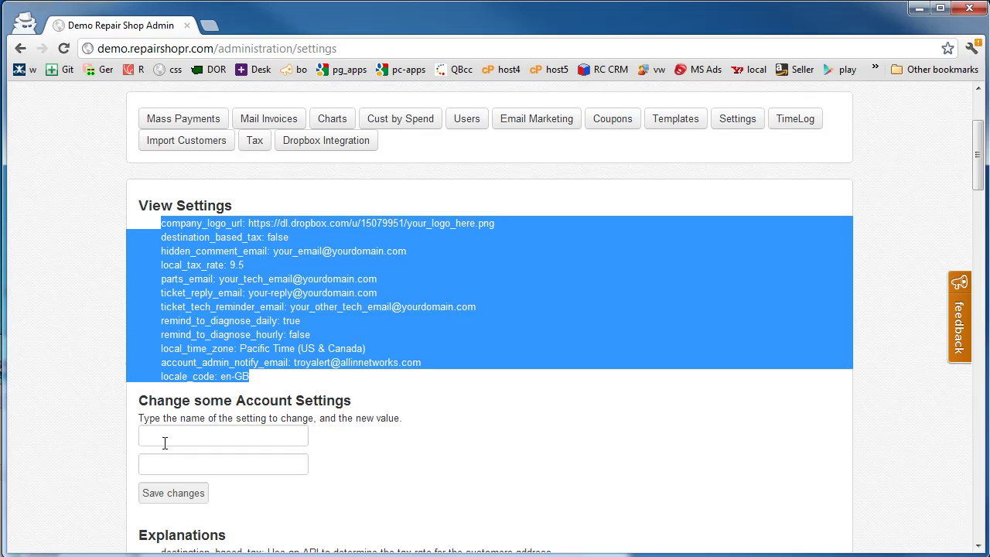
pyautogui.click(426, 374)
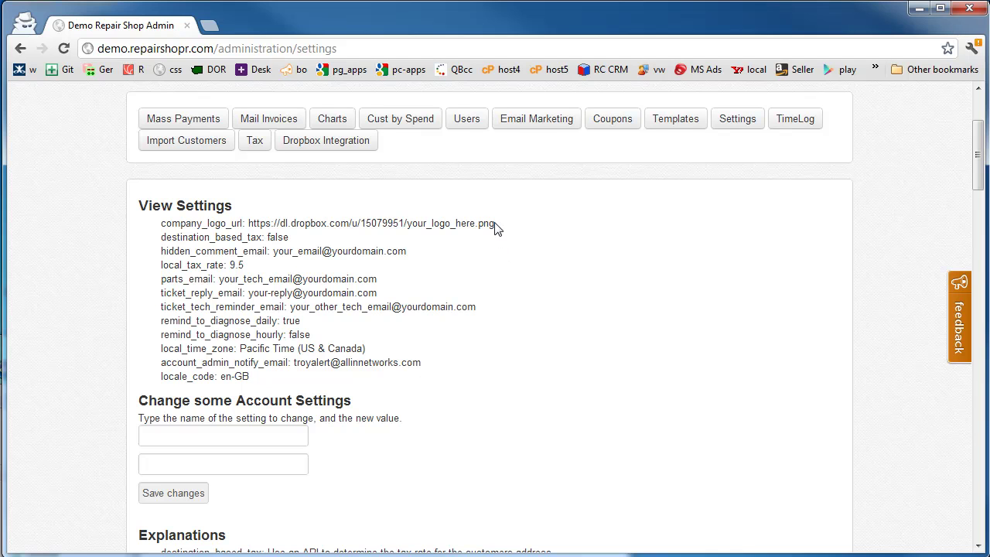
pyautogui.moveTo(495, 224); pyautogui.dragTo(248, 224)
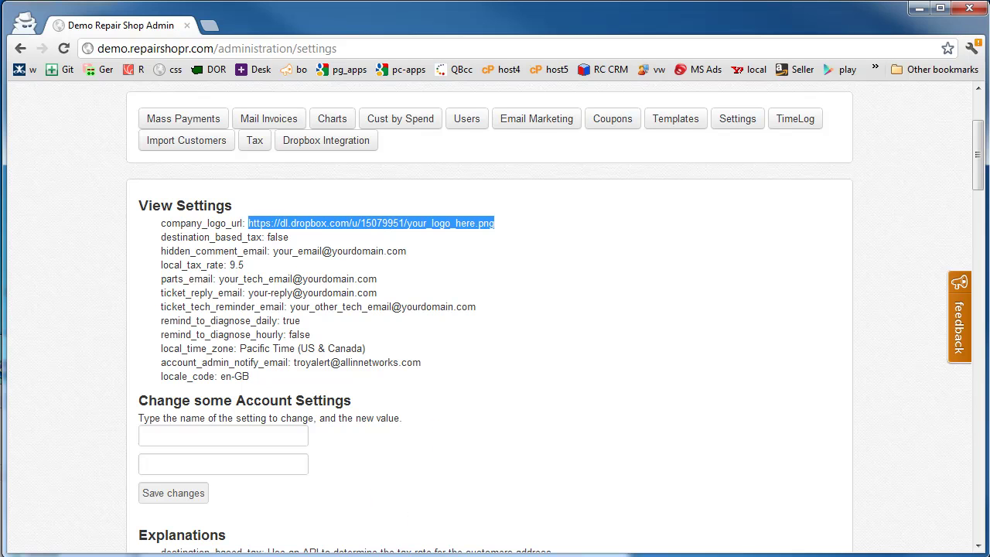
# - Copy the Dropbox public link for logo-large.png, then close the repairshopr folder window
pyautogui.moveTo(337, 338); pyautogui.dragTo(403, 168)
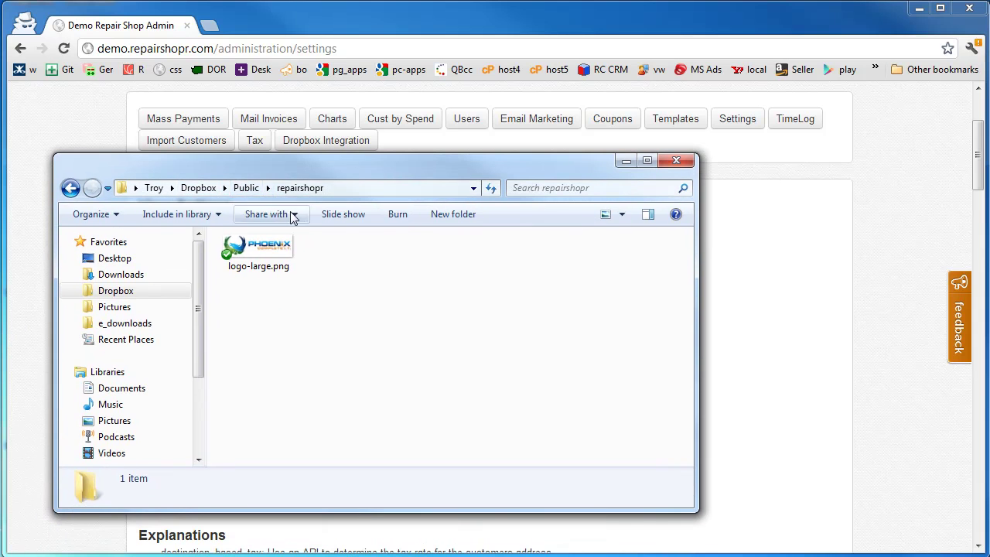
pyautogui.click(259, 251)
pyautogui.rightClick(260, 254)
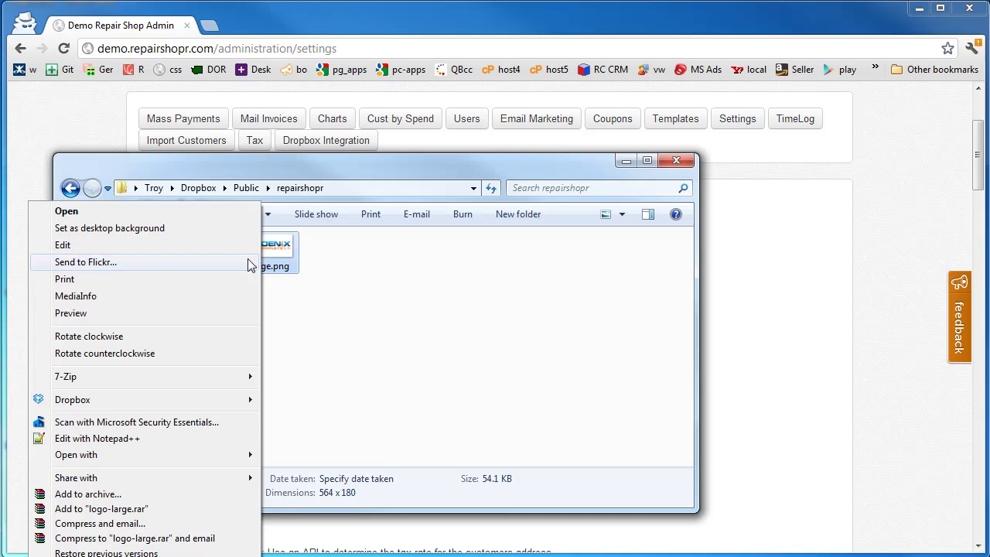
pyautogui.moveTo(211, 401)
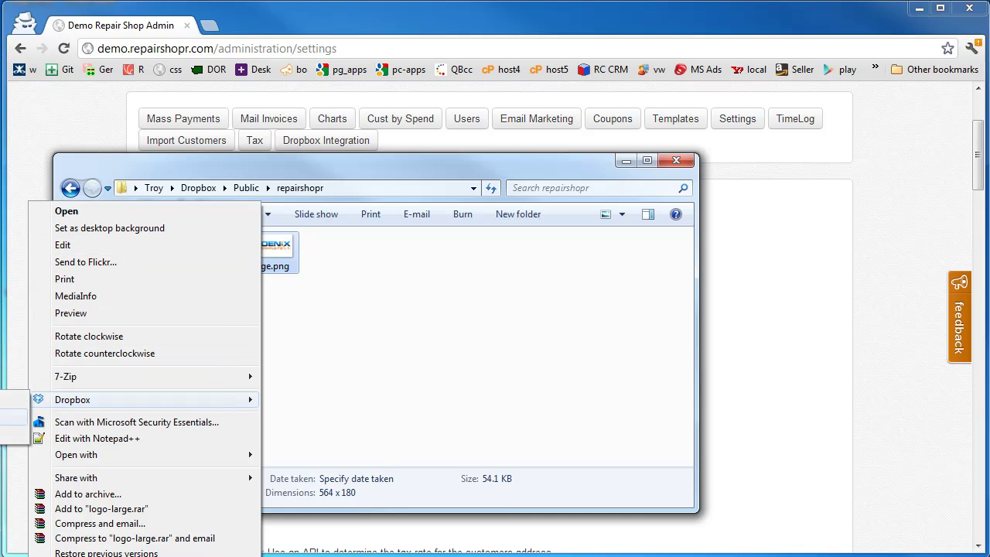
pyautogui.click(14, 416)
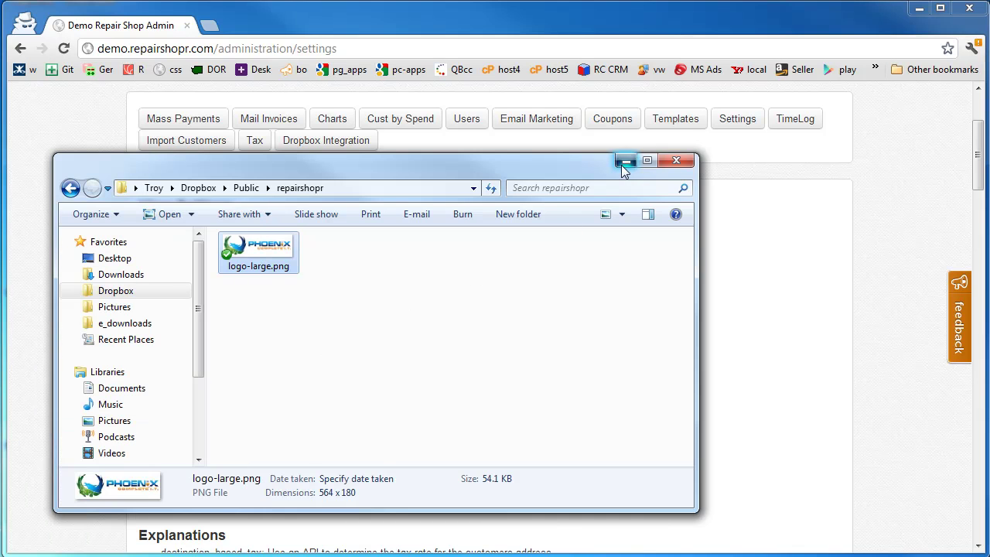
pyautogui.click(690, 160)
# - Save company_logo_url with the pasted Dropbox link to logo-large.png
pyautogui.click(269, 461)
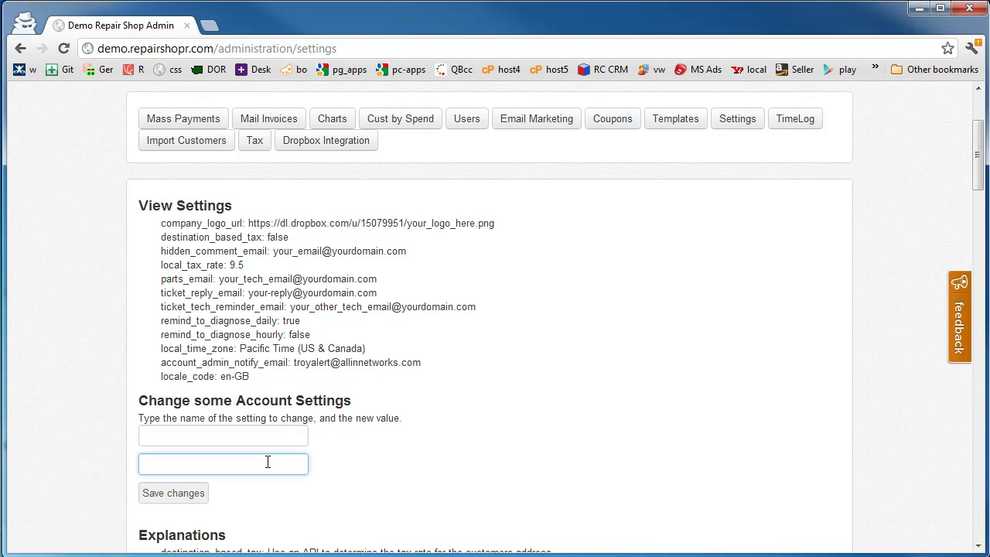
pyautogui.click(245, 435)
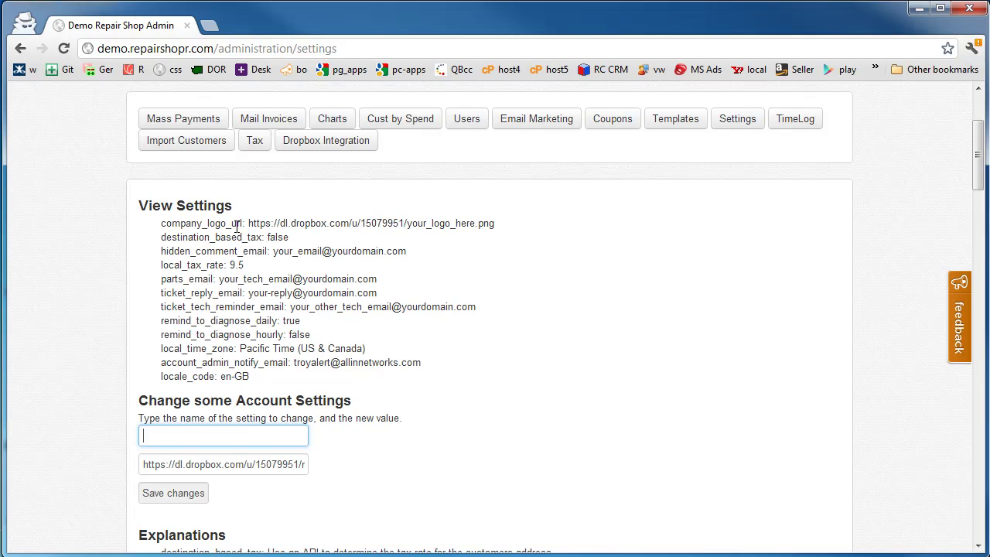
pyautogui.moveTo(240, 223); pyautogui.dragTo(188, 435)
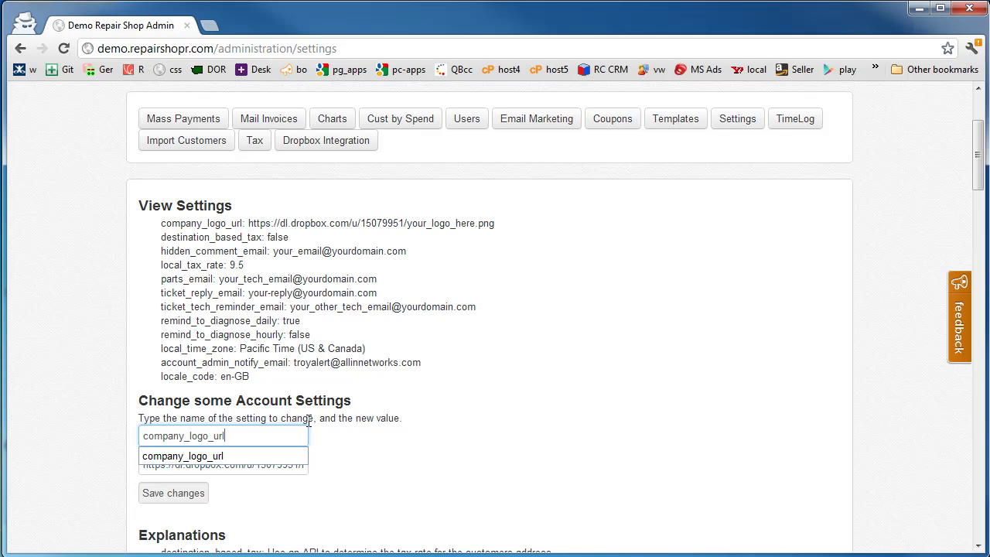
pyautogui.press('Return')
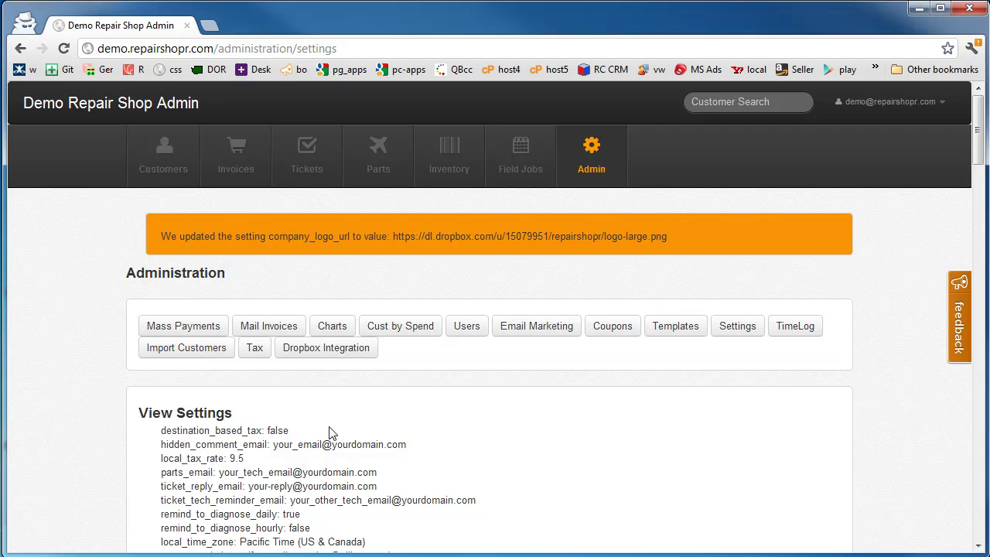
# - Review the updated settings and go to the Invoices list
pyautogui.scroll(-4, 349, 421)
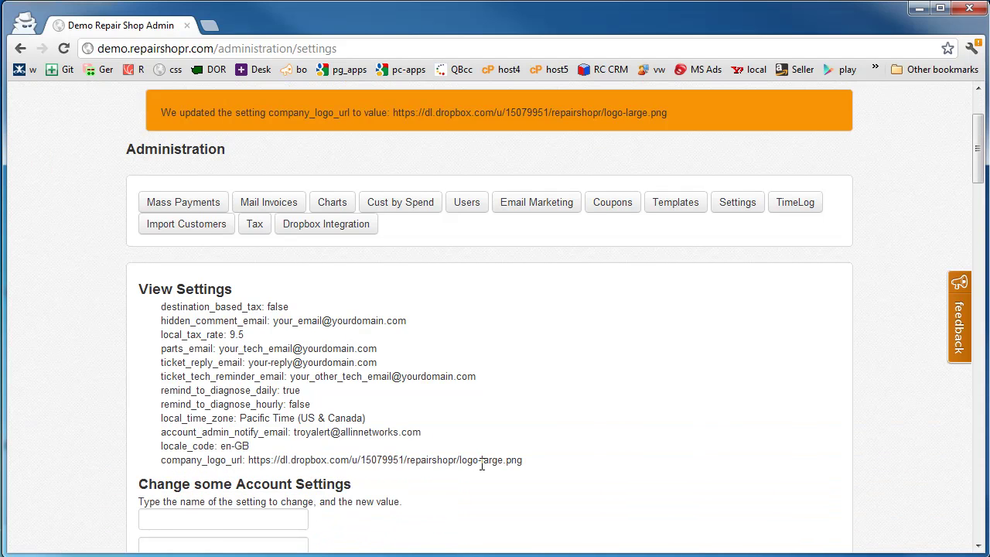
pyautogui.scroll(4, 221, 376)
pyautogui.click(234, 165)
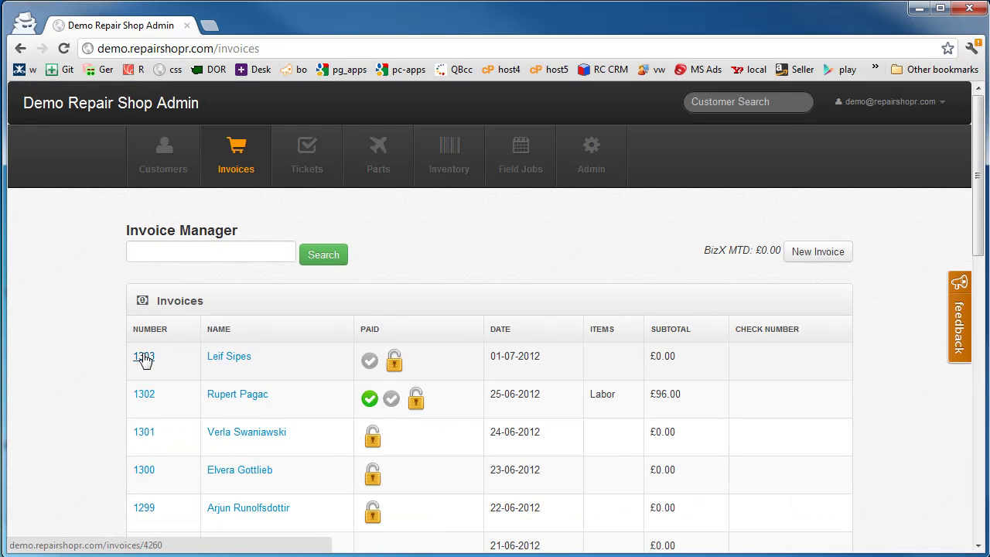
# - Open invoice 1303, view its PDF with the new logo, and return to the invoice
pyautogui.click(144, 357)
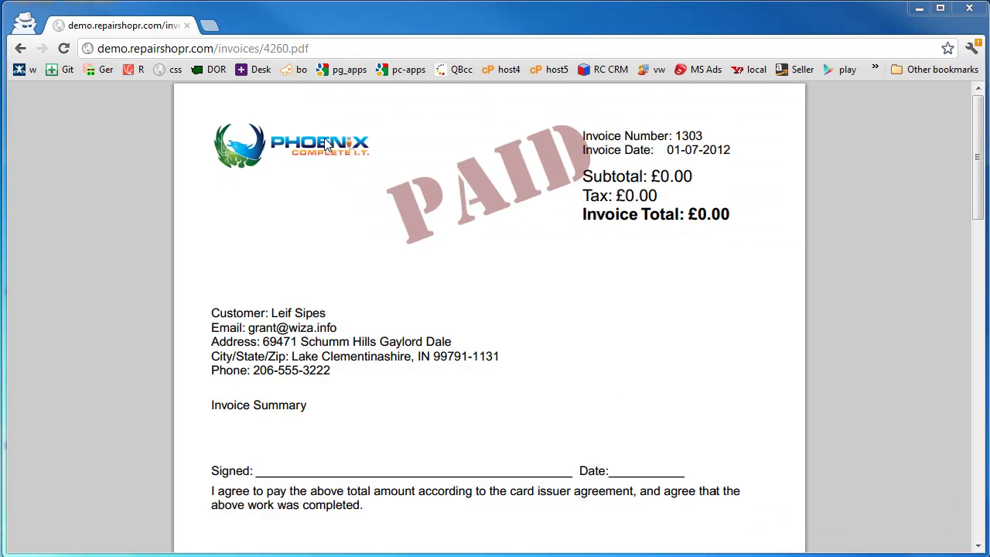
pyautogui.click(21, 49)
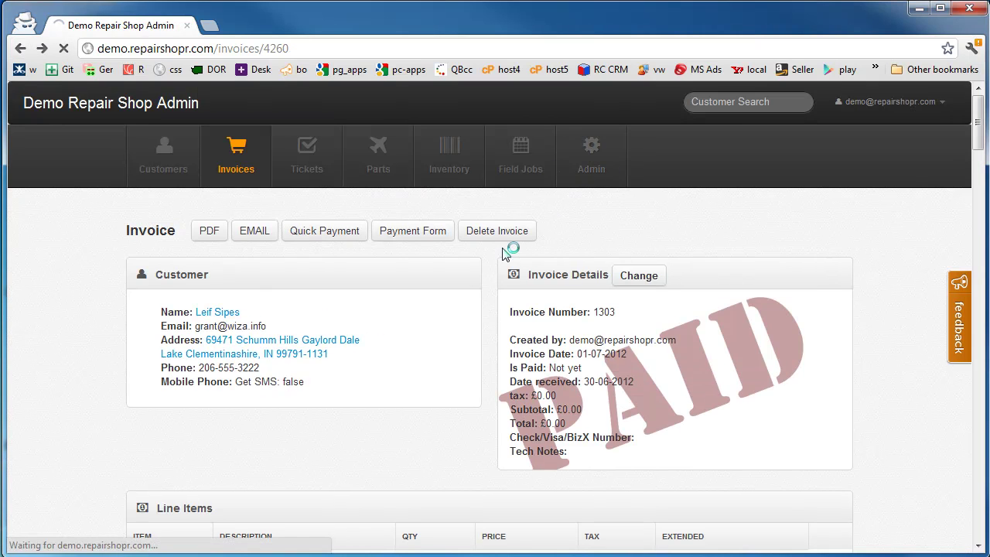
# - Reopen account settings and study the ticket_reply_email value and its forwarding-address guidance
pyautogui.click(589, 158)
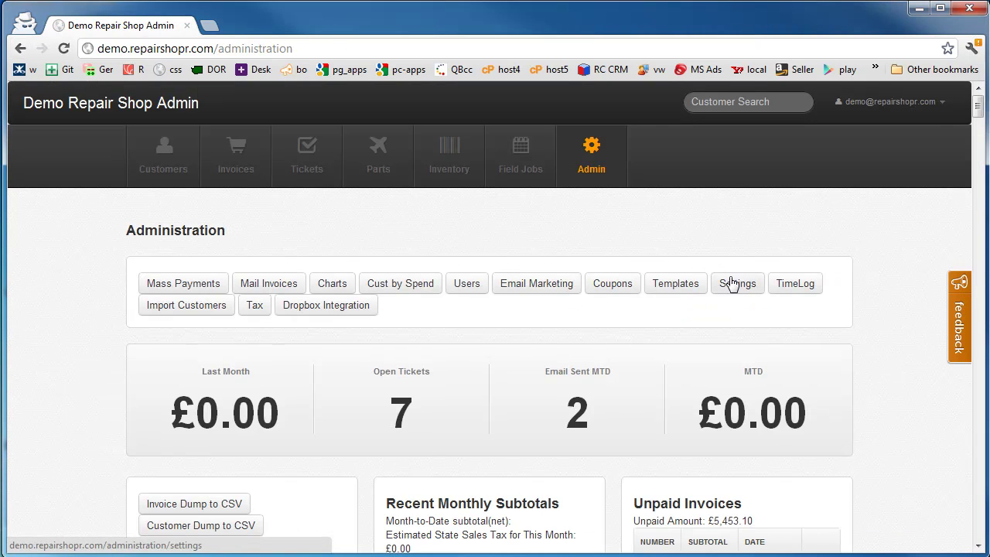
pyautogui.click(736, 283)
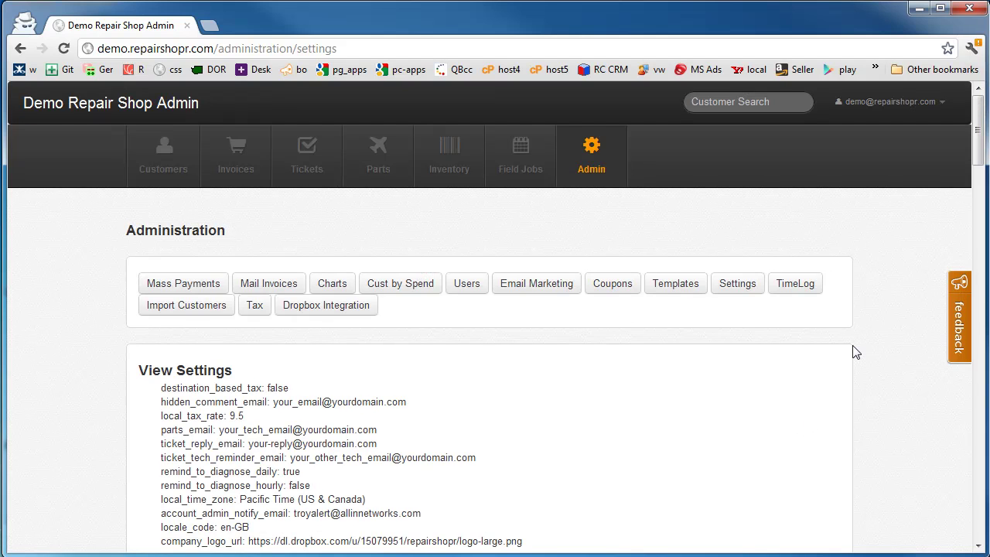
pyautogui.scroll(-3, 853, 355)
pyautogui.scroll(-6, 526, 473)
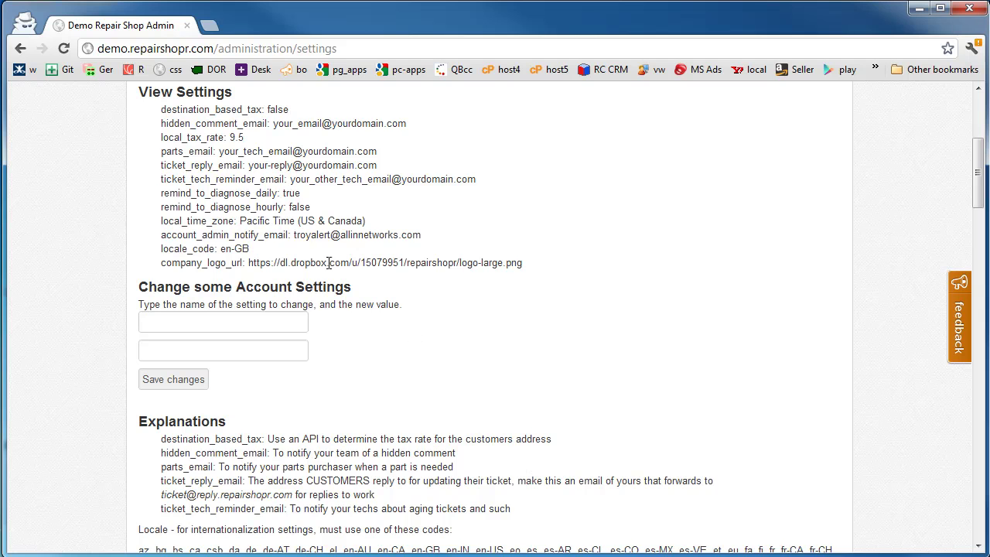
pyautogui.scroll(-1, 424, 495)
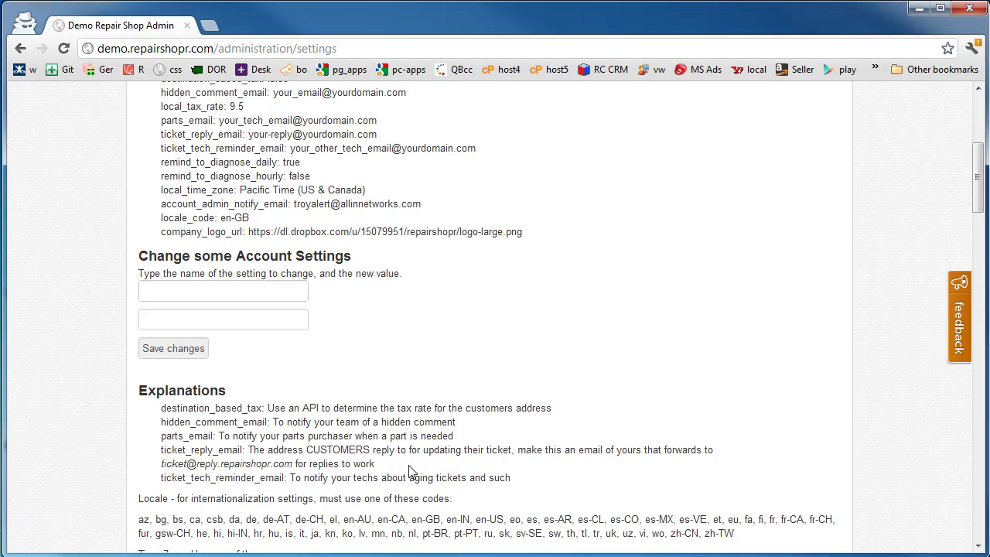
pyautogui.moveTo(292, 464); pyautogui.dragTo(163, 464)
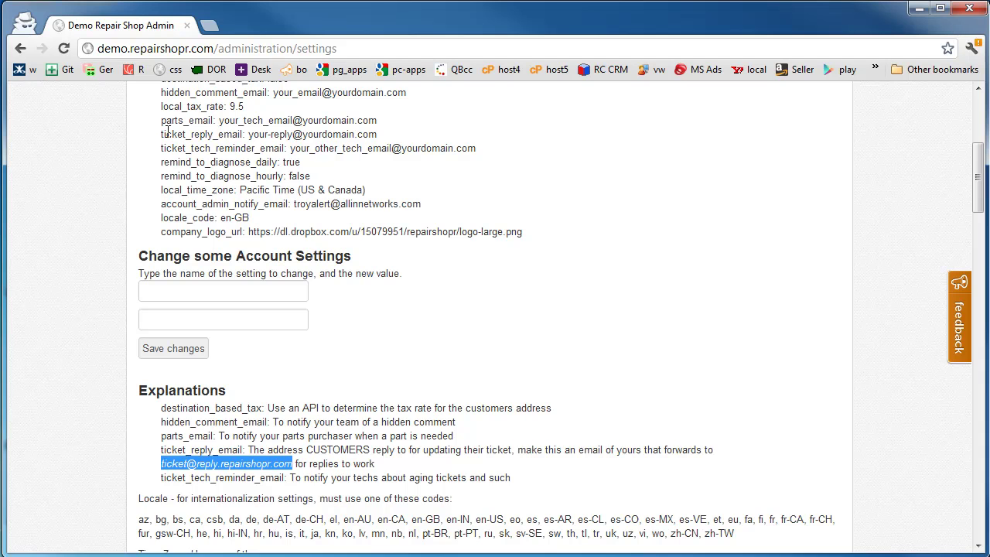
pyautogui.moveTo(166, 133); pyautogui.dragTo(378, 136)
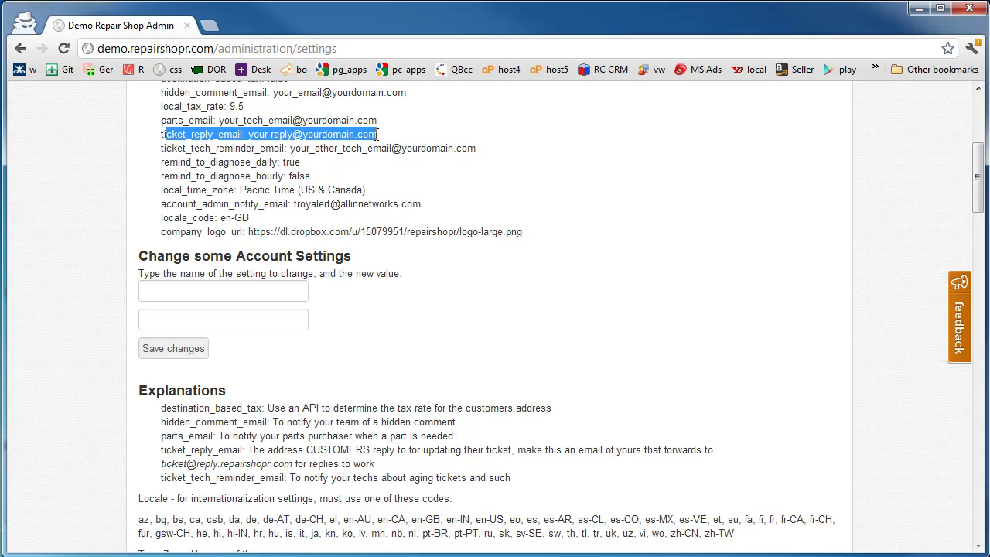
pyautogui.moveTo(291, 463); pyautogui.dragTo(162, 464)
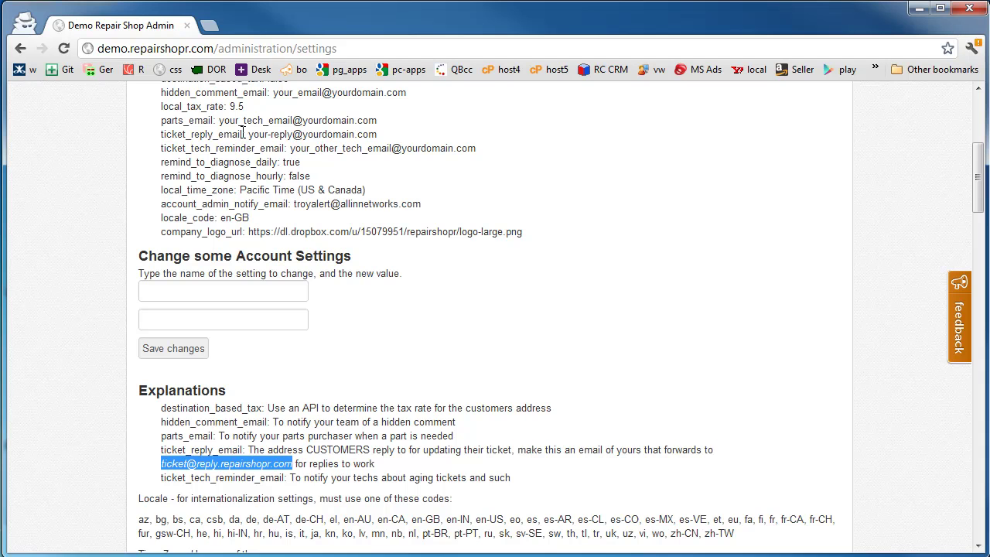
# - Set ticket_reply_email to the new support reply address and save it
pyautogui.moveTo(242, 133); pyautogui.dragTo(159, 141)
pyautogui.click(204, 290)
pyautogui.write('ticket_reply_email')
pyautogui.click(246, 320)
pyautogui.write('s')
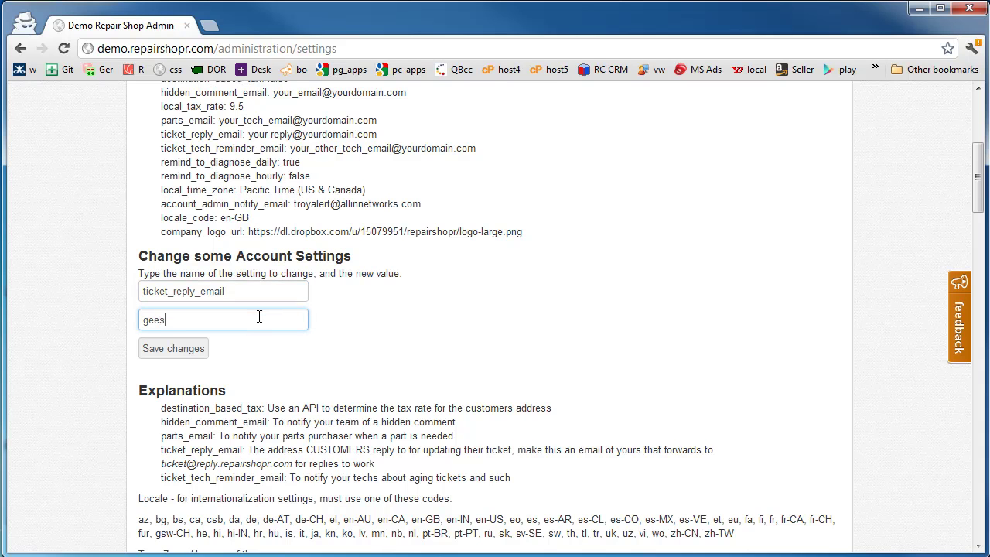
pyautogui.press('Return')
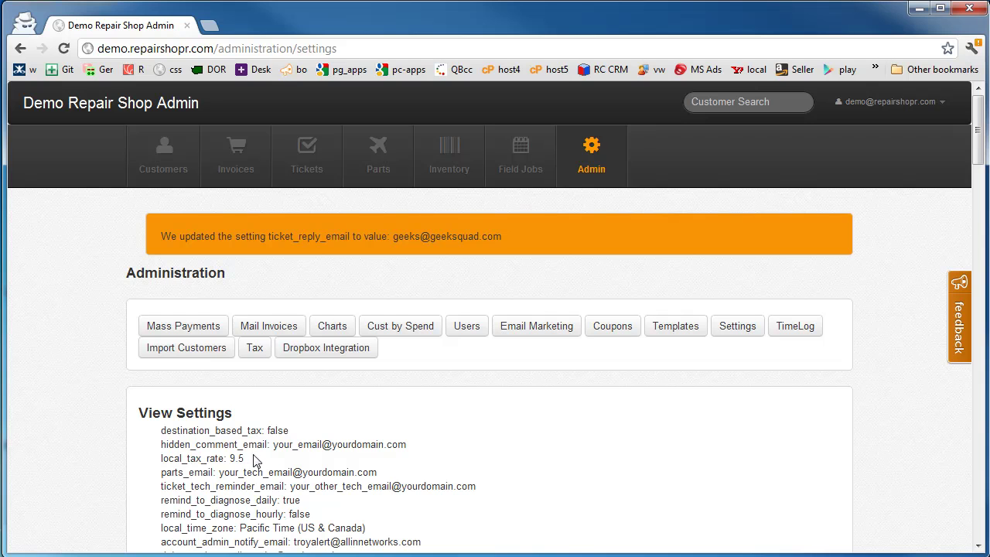
# - Change the local_tax_rate setting to 25 and save it
pyautogui.moveTo(225, 458); pyautogui.dragTo(160, 459)
pyautogui.hotkey('ctrl', 'c')
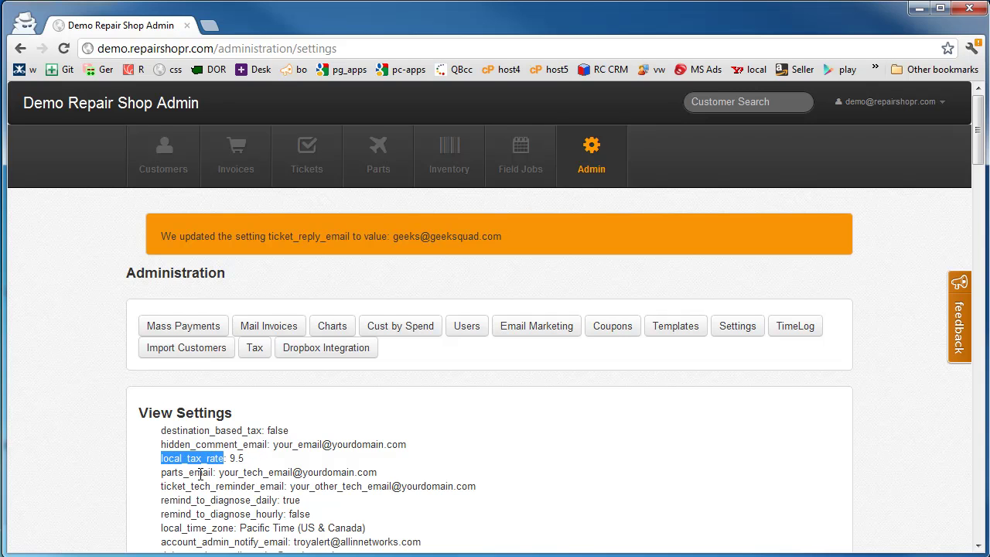
pyautogui.scroll(-3, 200, 474)
pyautogui.click(206, 464)
pyautogui.hotkey('ctrl', 'v')
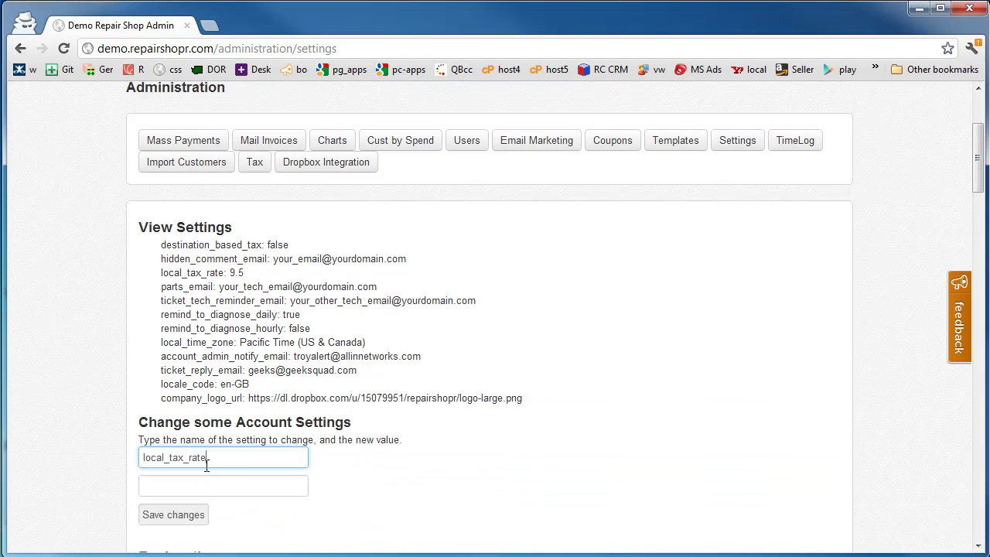
pyautogui.click(213, 482)
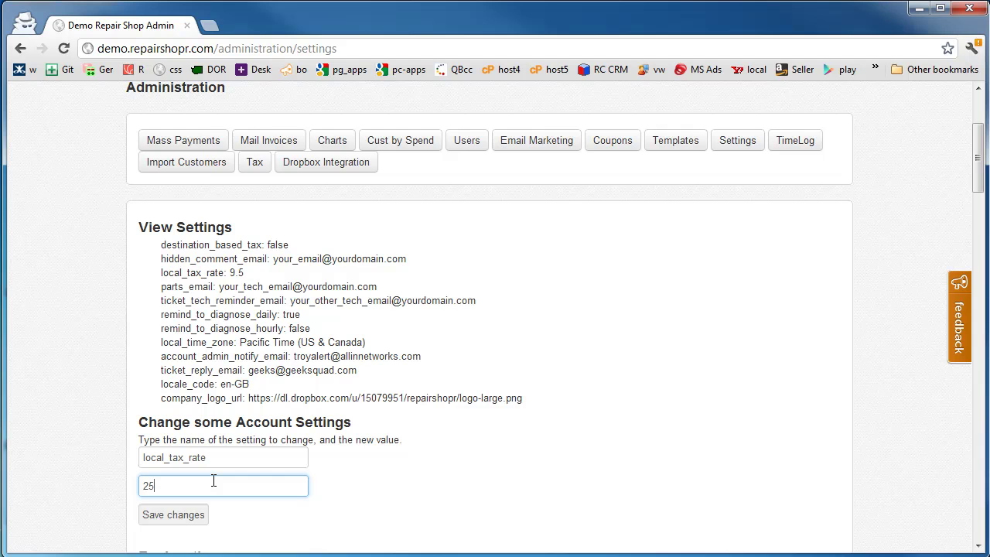
pyautogui.press('Return')
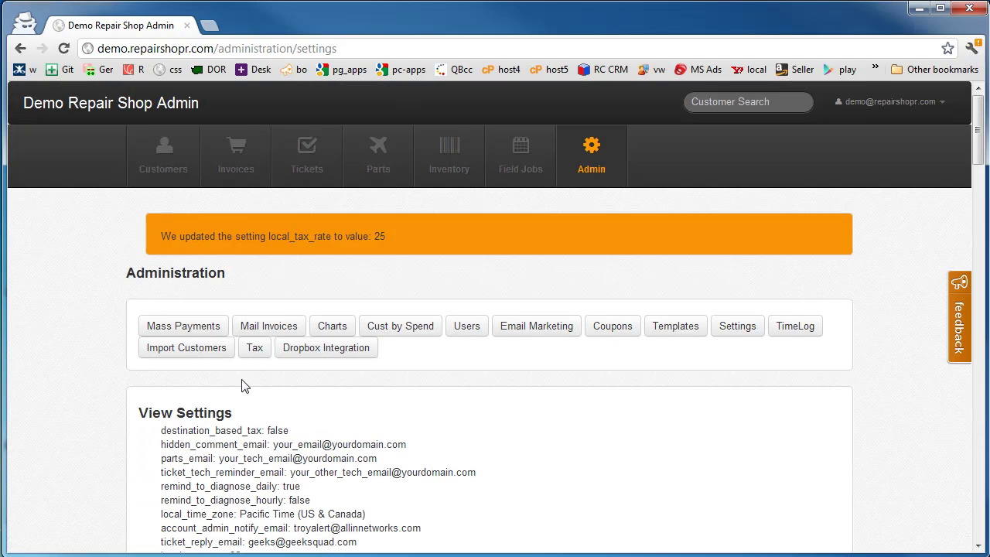
pyautogui.scroll(-4, 248, 386)
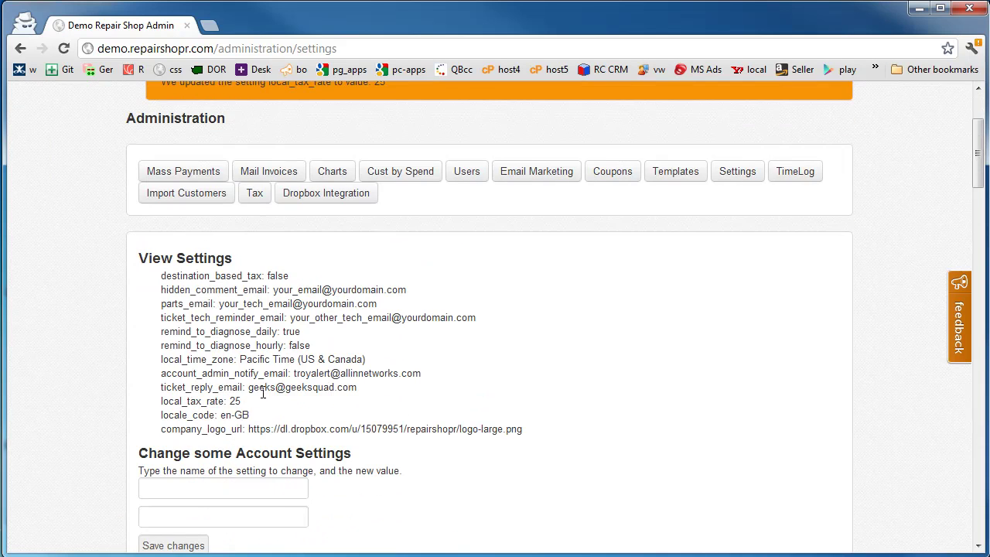
# - Set account_admin_notify_email to the new alerts address and save it
pyautogui.moveTo(242, 400); pyautogui.dragTo(230, 400)
pyautogui.moveTo(288, 373); pyautogui.dragTo(162, 374)
pyautogui.hotkey('ctrl', 'c')
pyautogui.click(224, 487)
pyautogui.hotkey('ctrl', 'v')
pyautogui.click(216, 518)
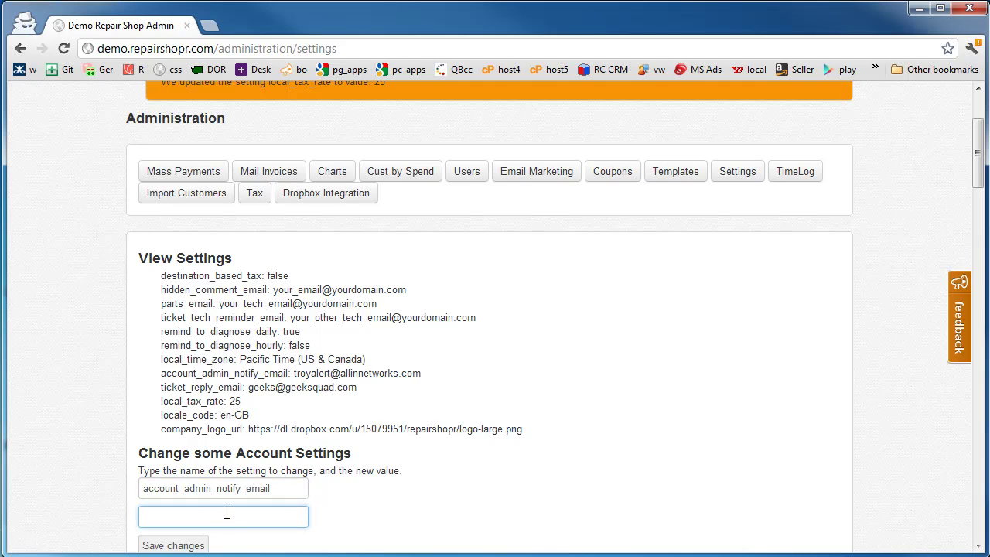
pyautogui.press('Return')
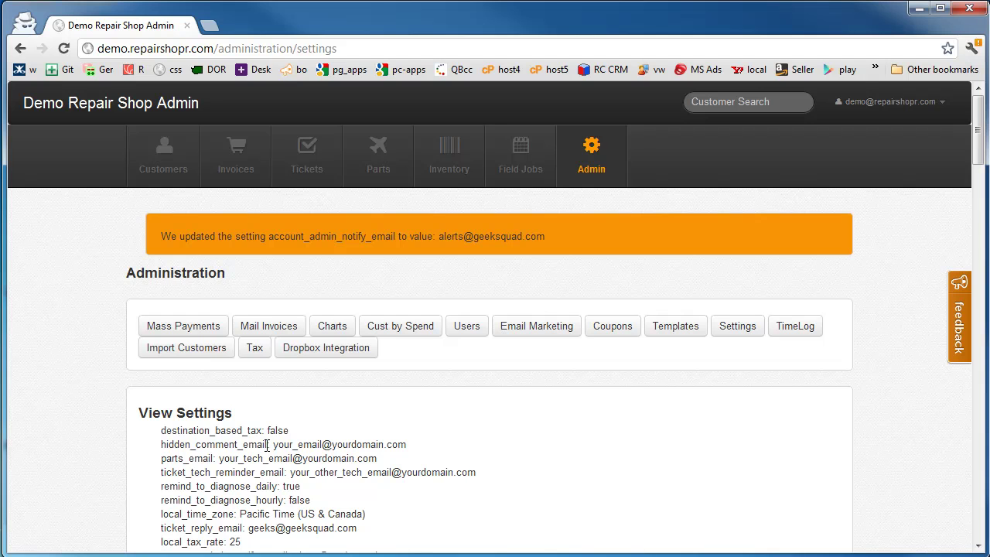
# - Set hidden_comment_email to the customer-alerts address and save changes
pyautogui.moveTo(267, 444); pyautogui.dragTo(133, 442)
pyautogui.hotkey('ctrl', 'c')
pyautogui.scroll(-3, 128, 437)
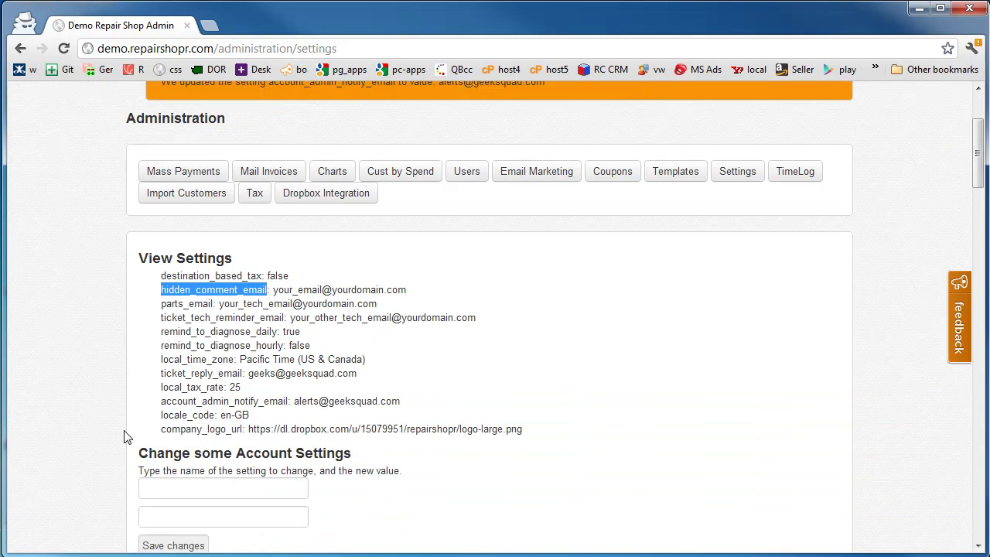
pyautogui.click(201, 461)
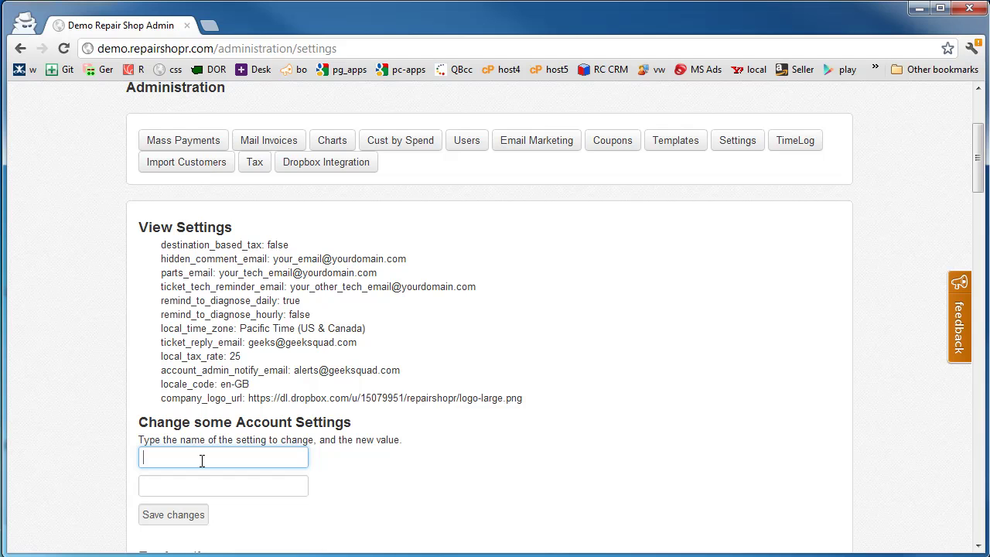
pyautogui.hotkey('ctrl', 'v')
pyautogui.click(216, 489)
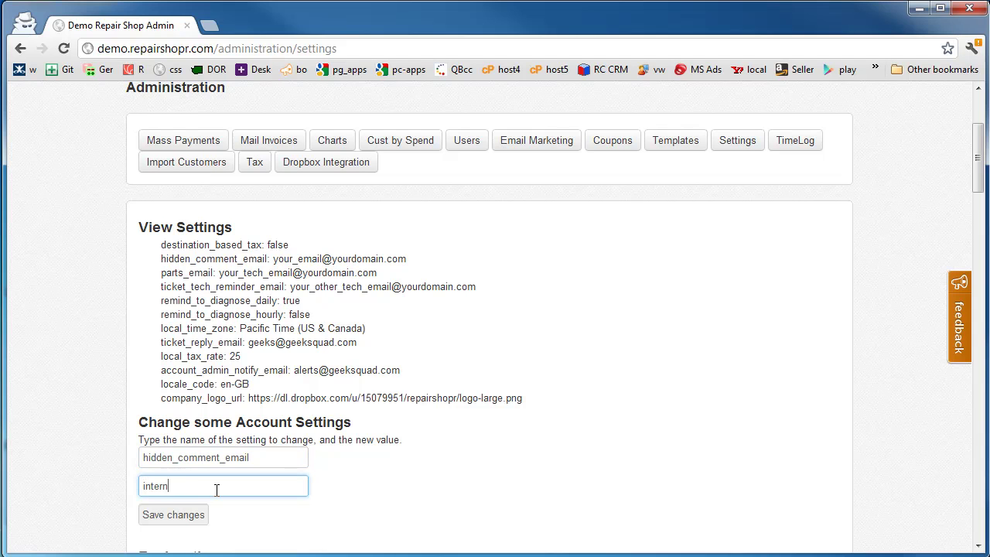
pyautogui.press('Delete')
pyautogui.press('Delete')
pyautogui.press('Delete')
pyautogui.press('Delete')
pyautogui.press('Delete')
pyautogui.press('Delete')
pyautogui.press('Delete')
pyautogui.press('Delete')
pyautogui.press('Delete')
pyautogui.press('Delete')
pyautogui.press('Delete')
pyautogui.press('Delete')
pyautogui.press('Delete')
pyautogui.press('Delete')
pyautogui.write('customer-alerts')
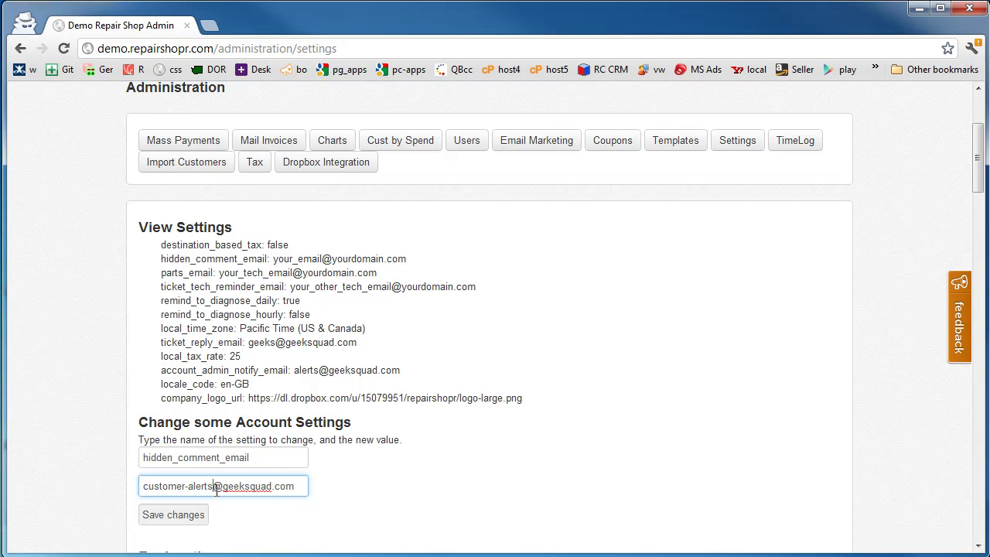
pyautogui.click(186, 516)
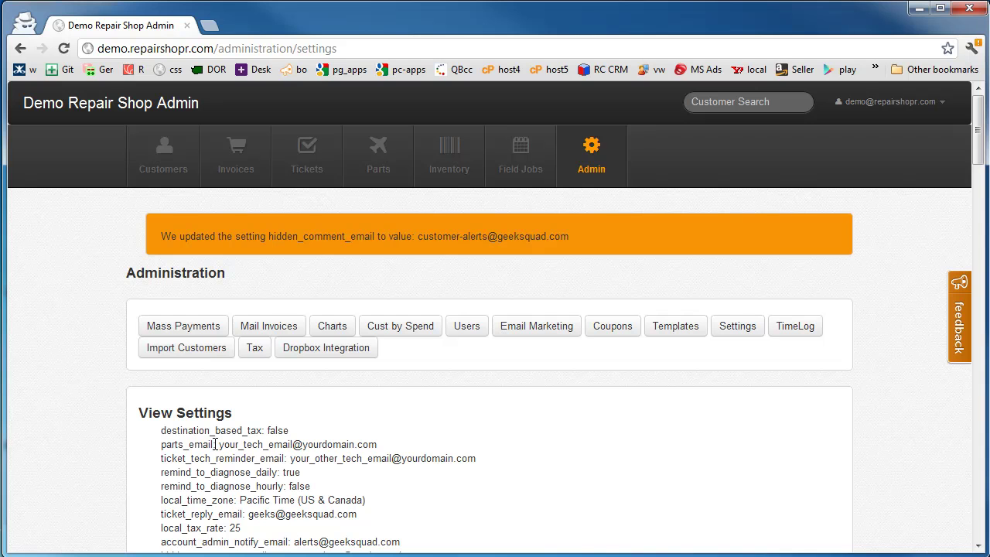
# - Set parts_email to the supervisor address and save it
pyautogui.moveTo(213, 444); pyautogui.dragTo(163, 444)
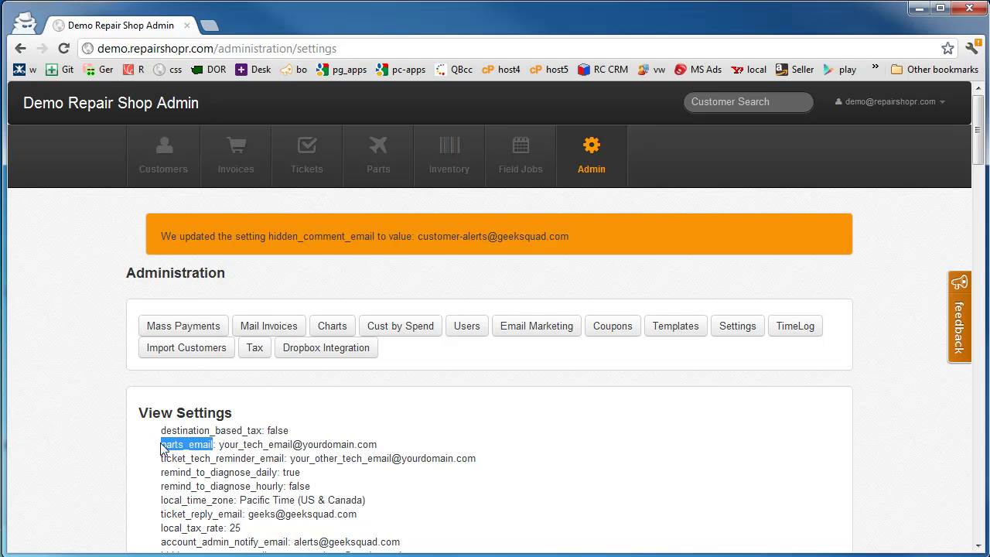
pyautogui.scroll(-3, 162, 448)
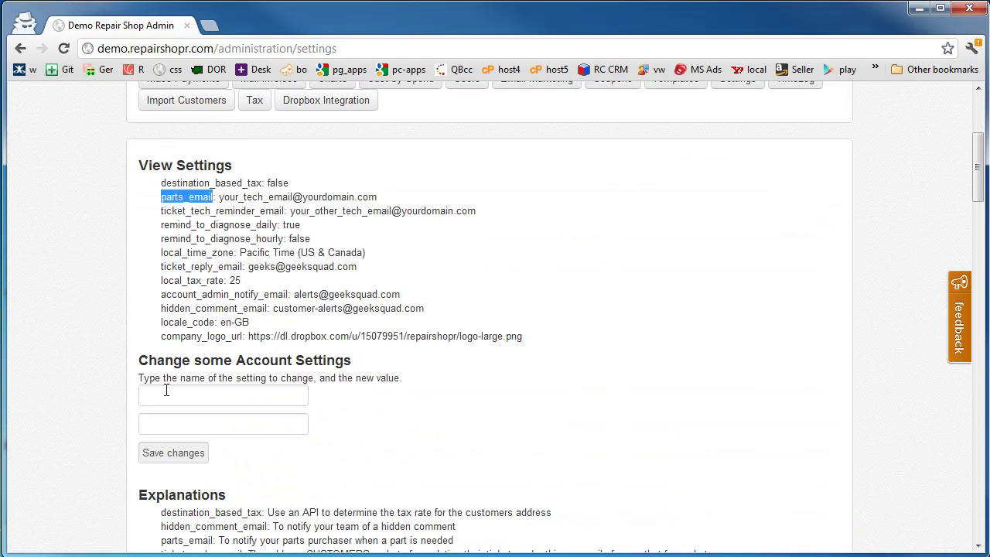
pyautogui.click(197, 401)
pyautogui.write('parts_email')
pyautogui.click(201, 420)
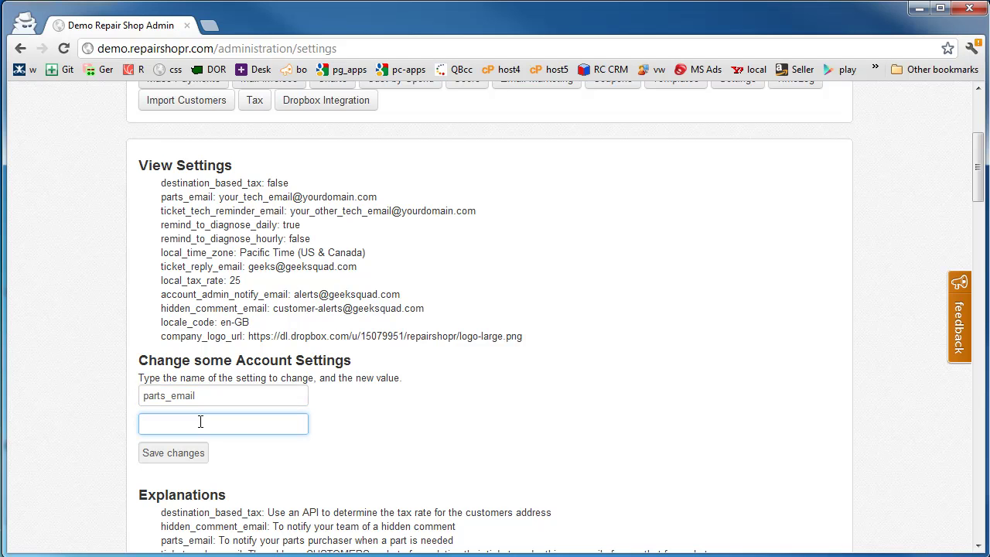
pyautogui.press('Return')
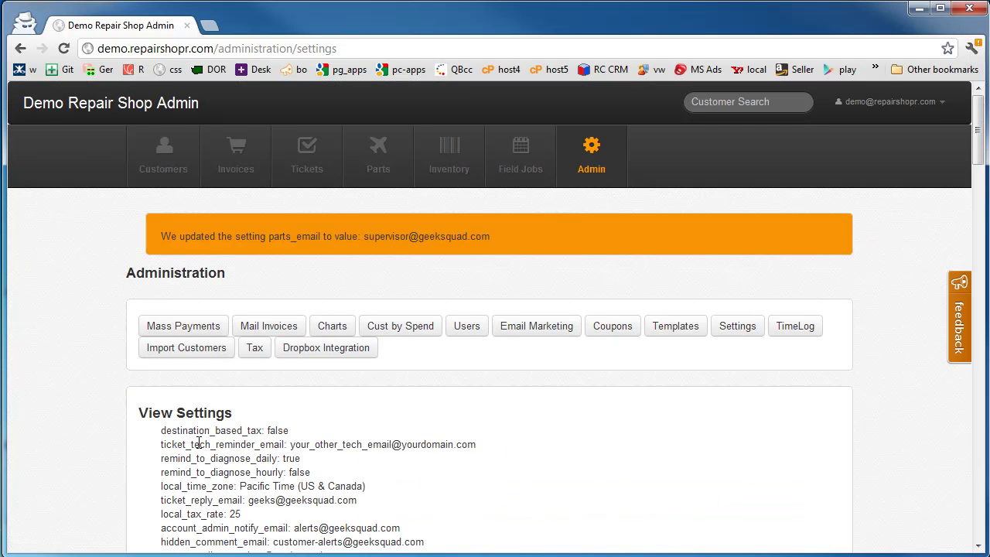
pyautogui.scroll(-1, 198, 443)
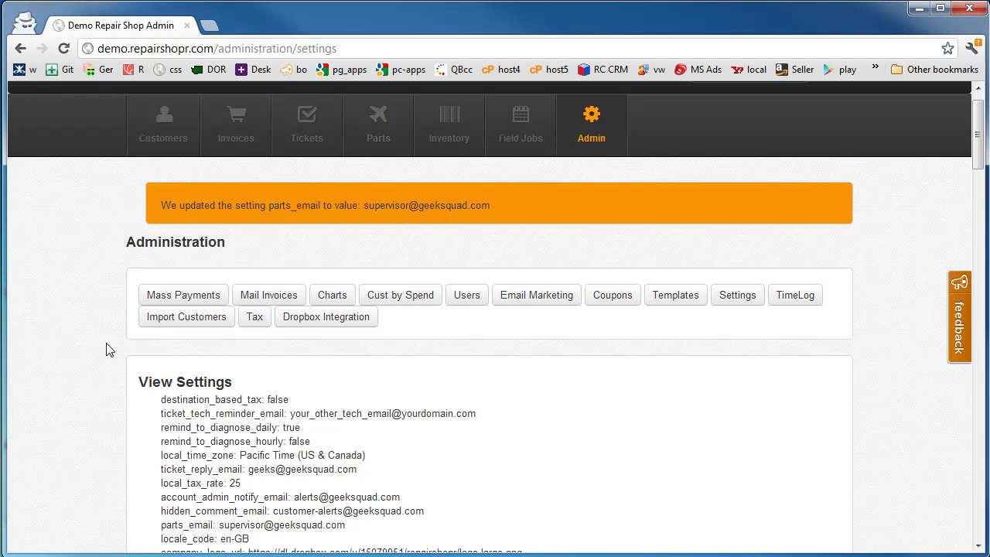
pyautogui.scroll(-2, 108, 348)
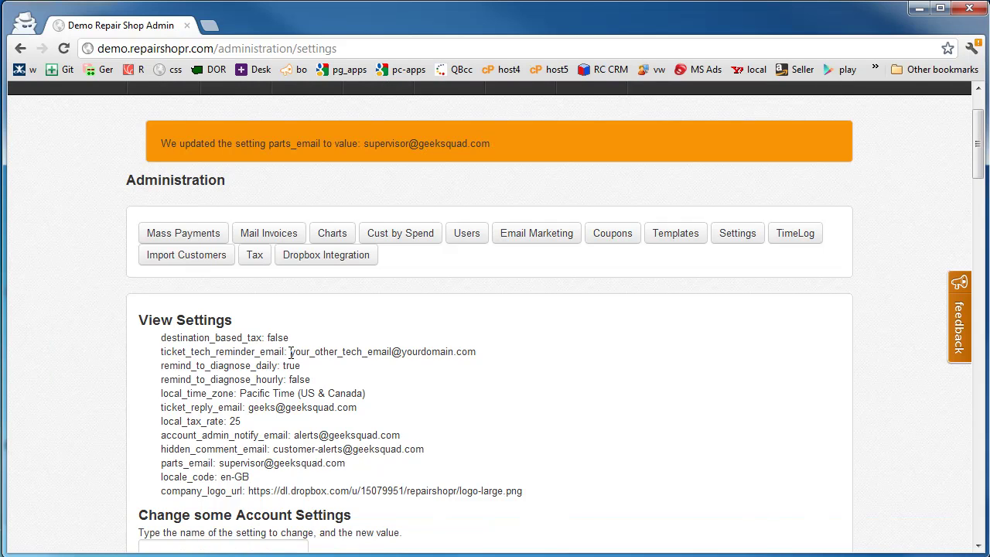
# - Set ticket_tech_reminder_email to the customer-alerts address and save it
pyautogui.moveTo(285, 352); pyautogui.dragTo(165, 356)
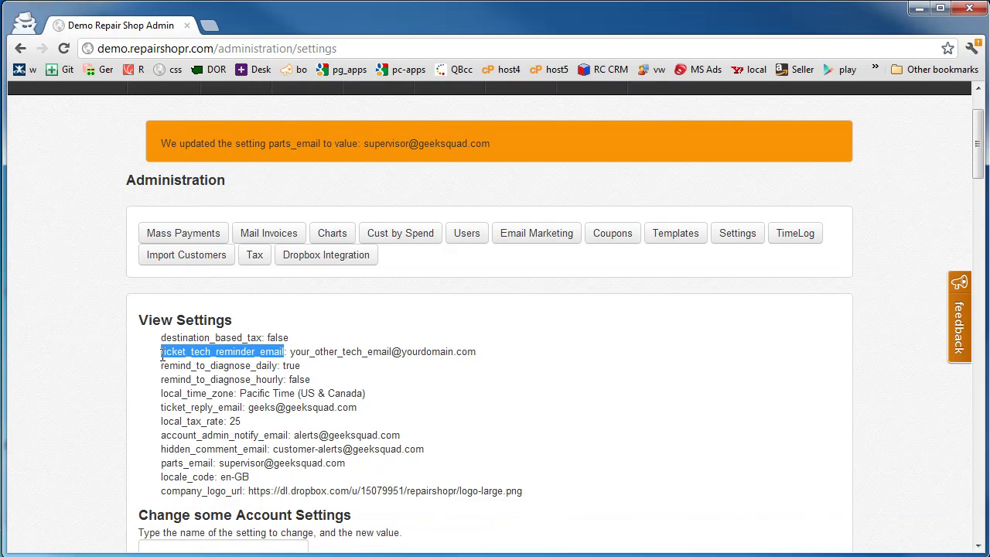
pyautogui.scroll(-4, 162, 410)
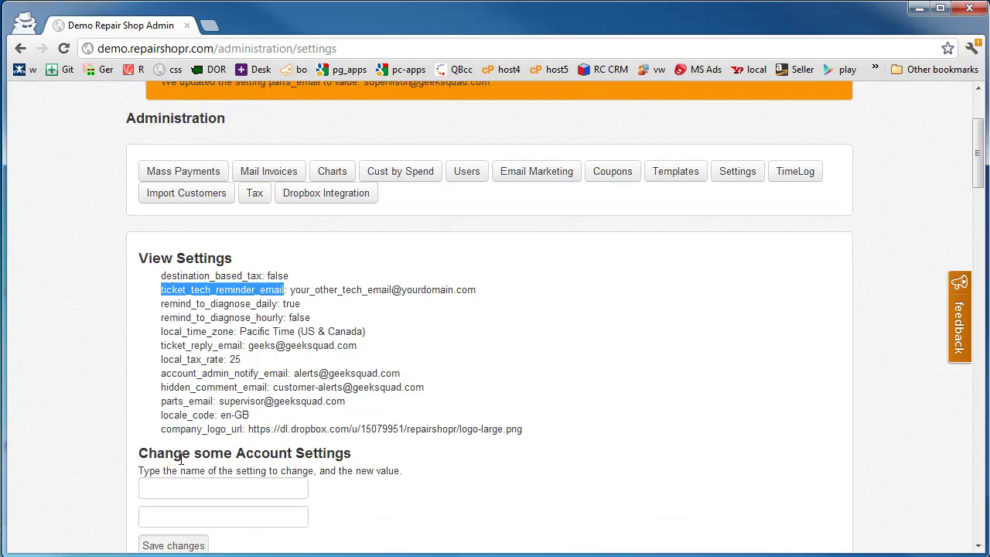
pyautogui.click(193, 427)
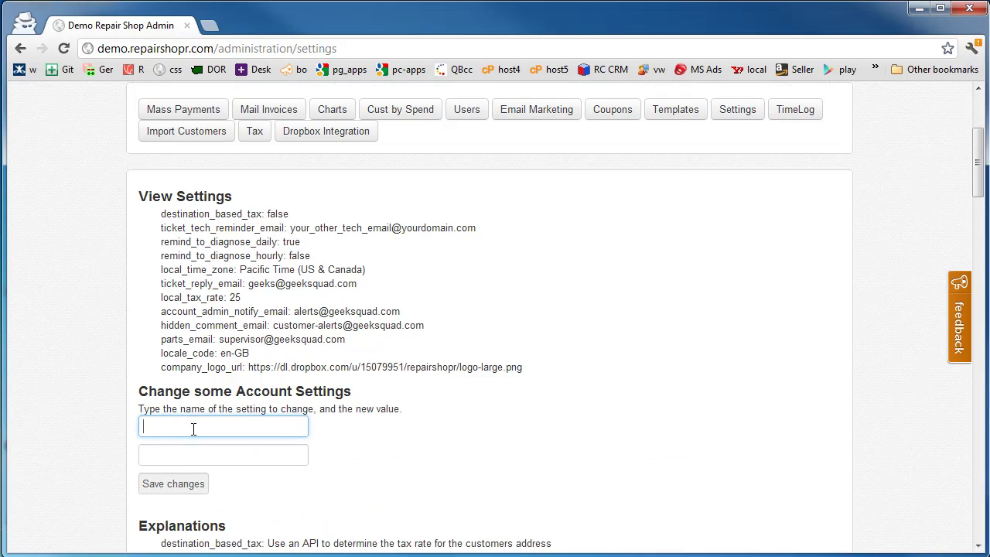
pyautogui.write('ticket_tech_reminder_email')
pyautogui.click(210, 455)
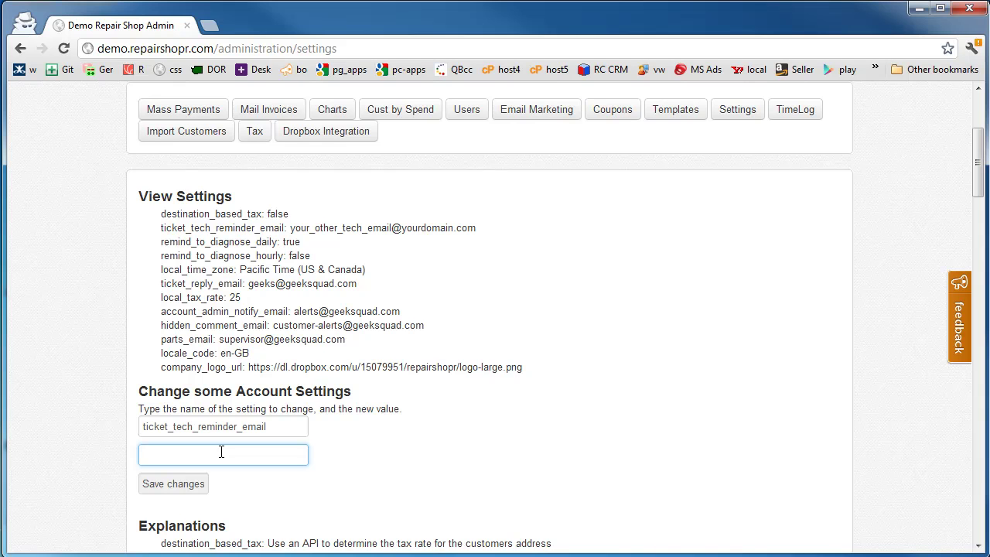
pyautogui.click(526, 495)
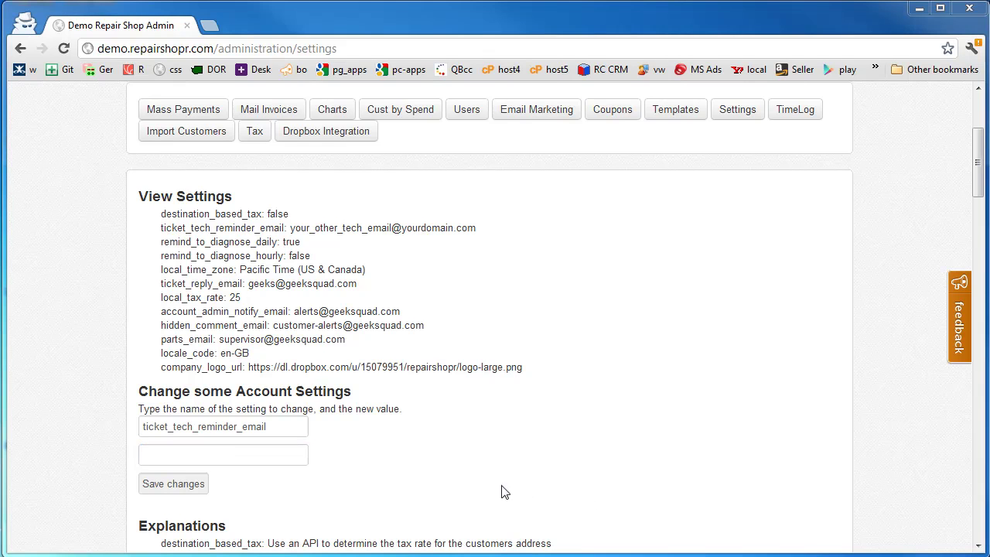
pyautogui.click(261, 454)
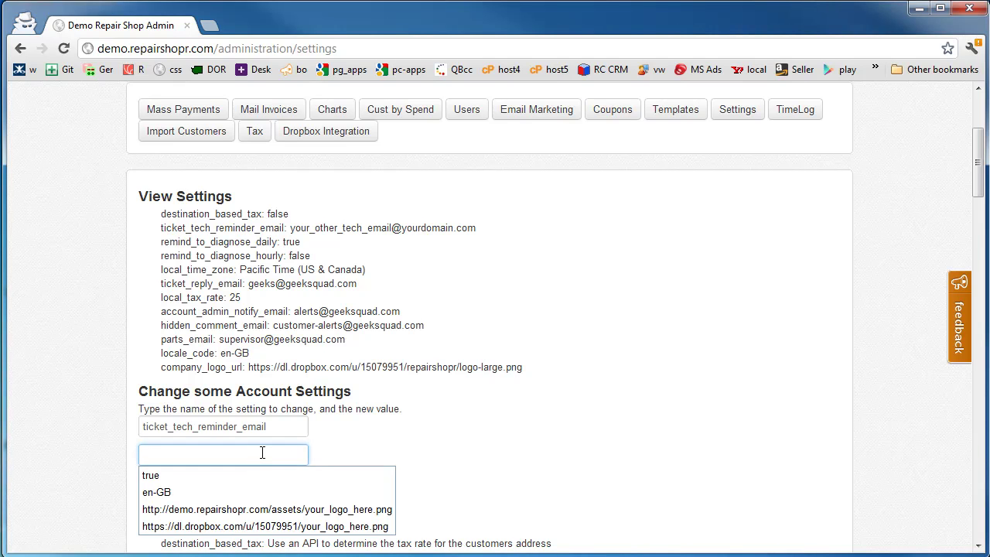
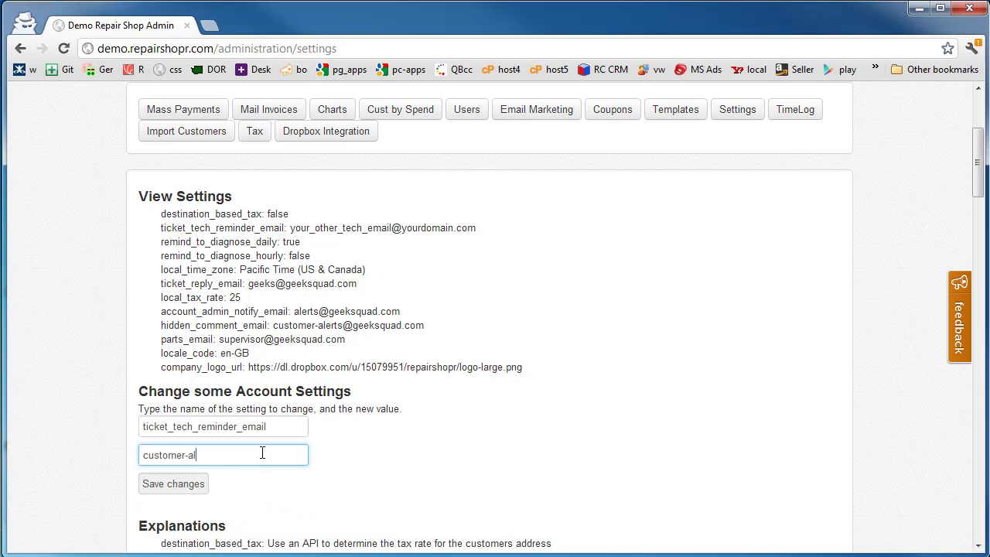
pyautogui.press('Return')
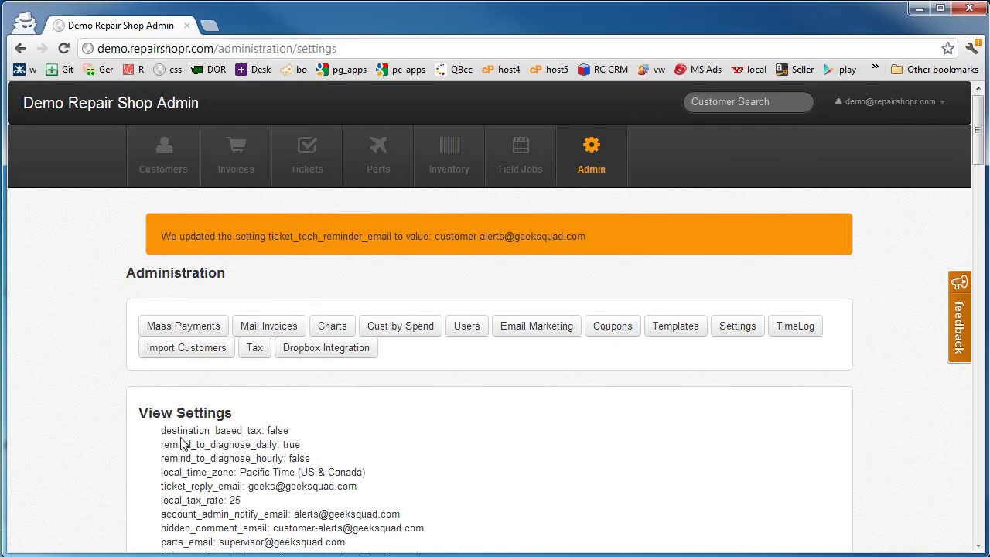
pyautogui.scroll(-2, 109, 437)
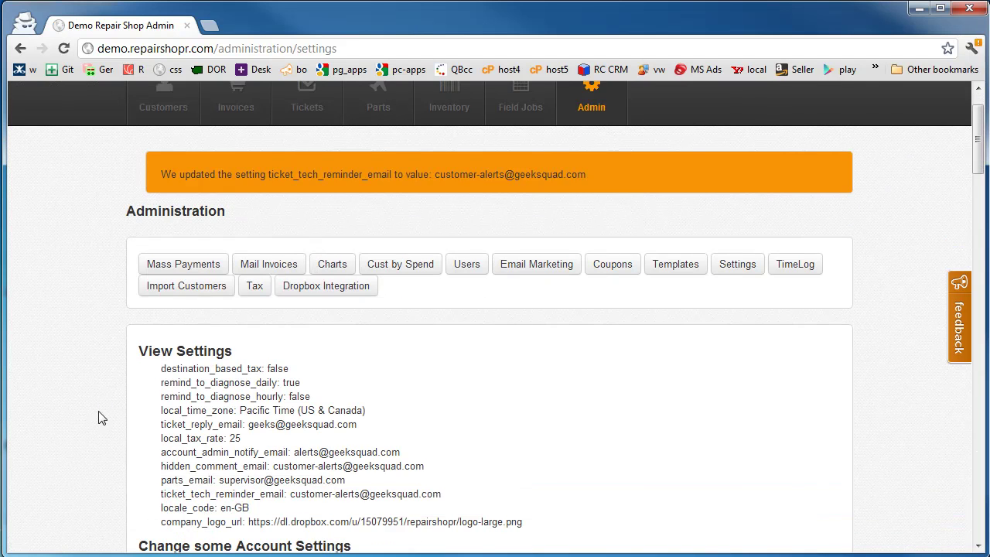
pyautogui.moveTo(161, 382); pyautogui.dragTo(279, 383)
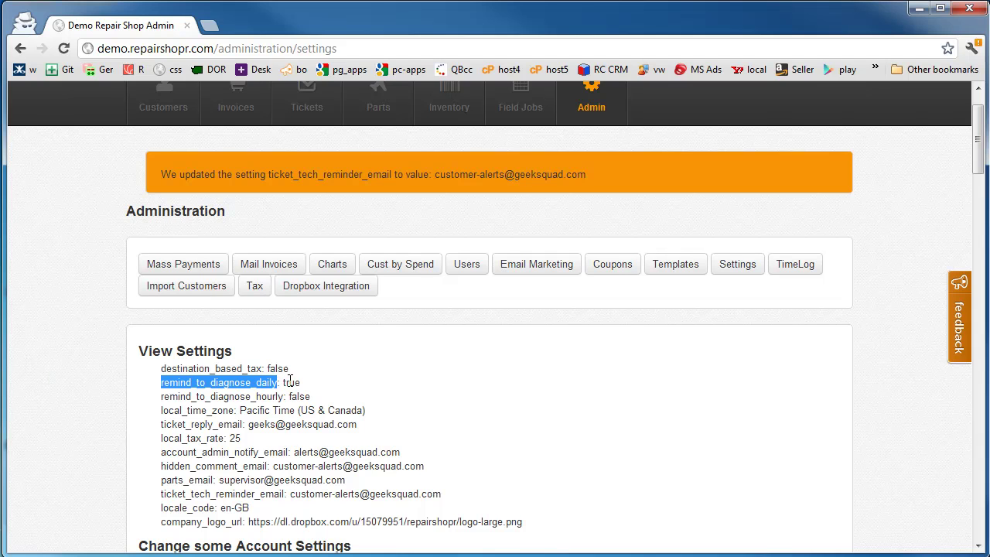
pyautogui.scroll(-1, 294, 383)
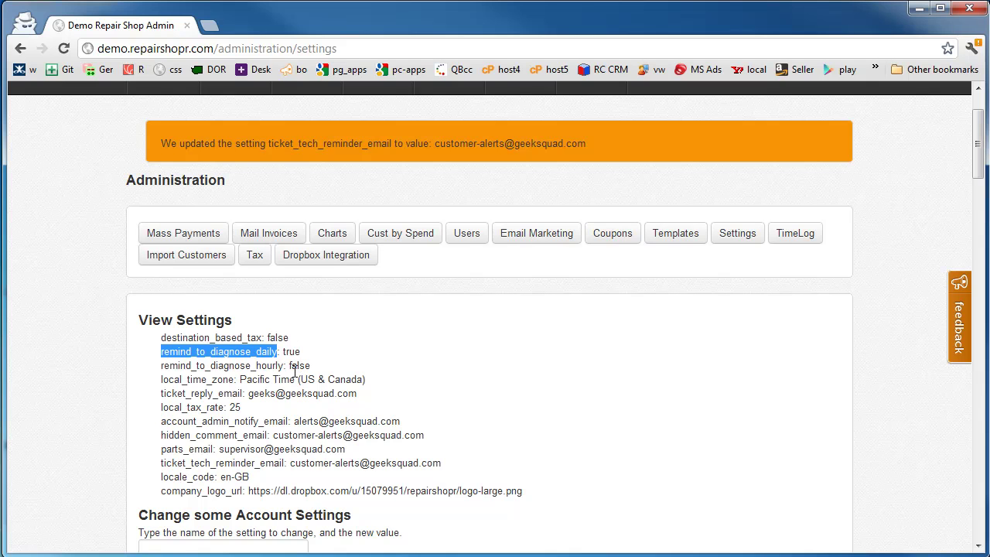
pyautogui.scroll(-1, 295, 372)
pyautogui.moveTo(241, 348); pyautogui.dragTo(371, 354)
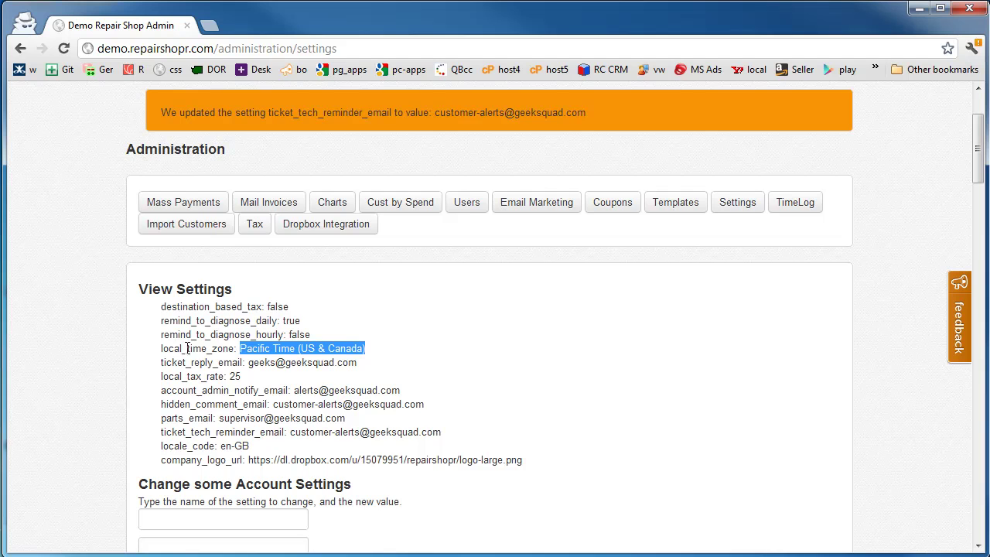
# - Select exactly the word Guadalajara in the Time Zone list to copy it
pyautogui.scroll(-15, 232, 347)
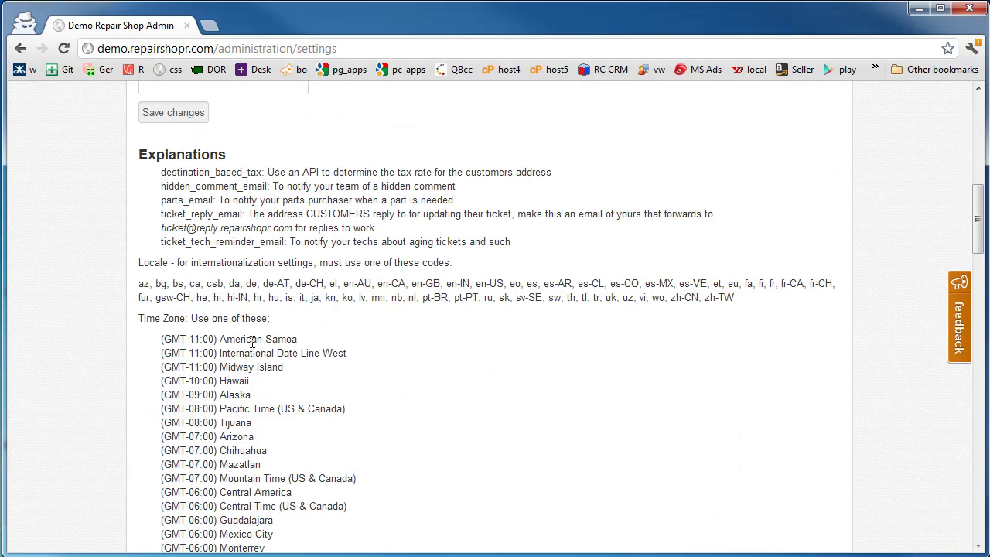
pyautogui.scroll(-6, 308, 392)
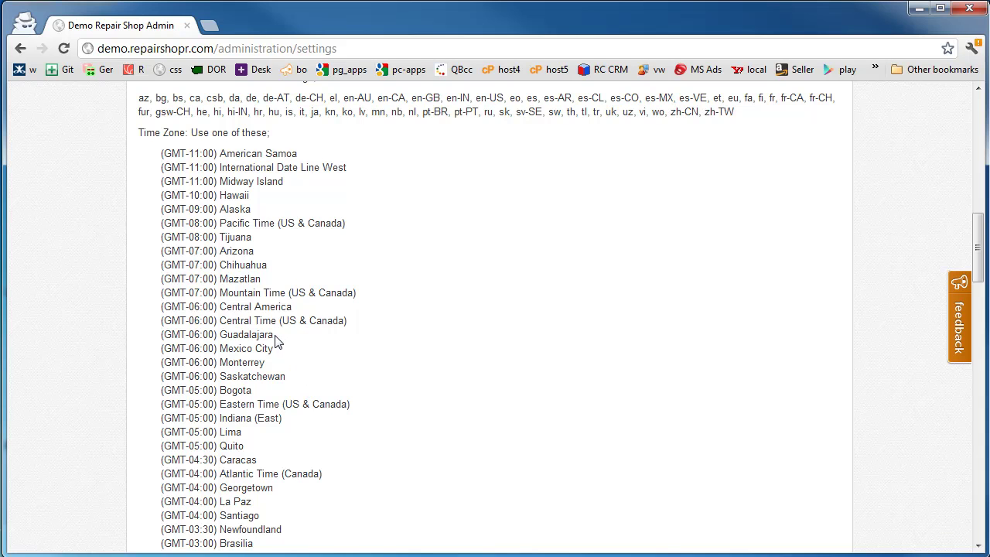
pyautogui.moveTo(160, 338); pyautogui.dragTo(265, 338)
pyautogui.click(283, 344)
pyautogui.doubleClick(270, 334)
pyautogui.click(234, 335)
pyautogui.moveTo(272, 338); pyautogui.dragTo(222, 338)
pyautogui.hotkey('ctrl', 'c')
# - Save setting local_time_zone with the value Guadalajara
pyautogui.scroll(5, 227, 338)
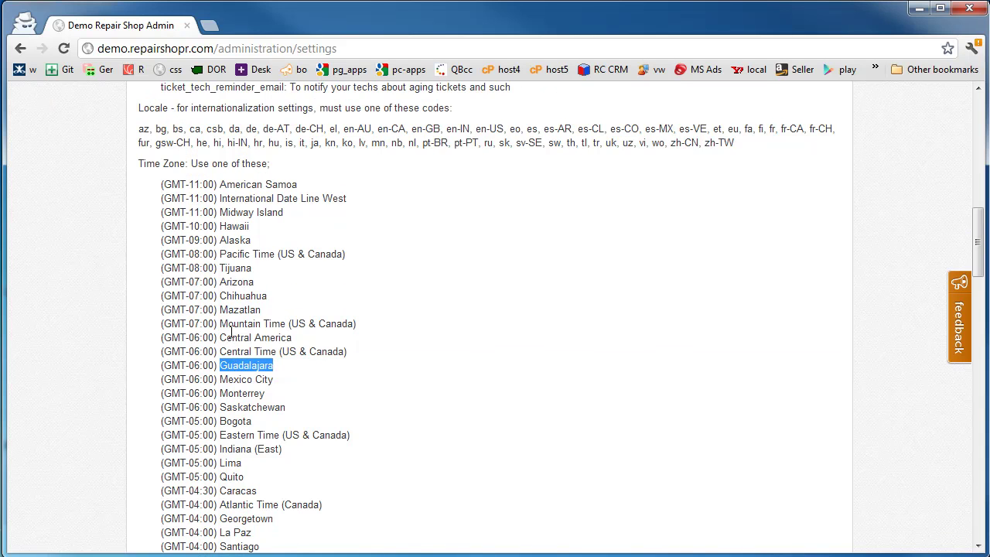
pyautogui.click(217, 209)
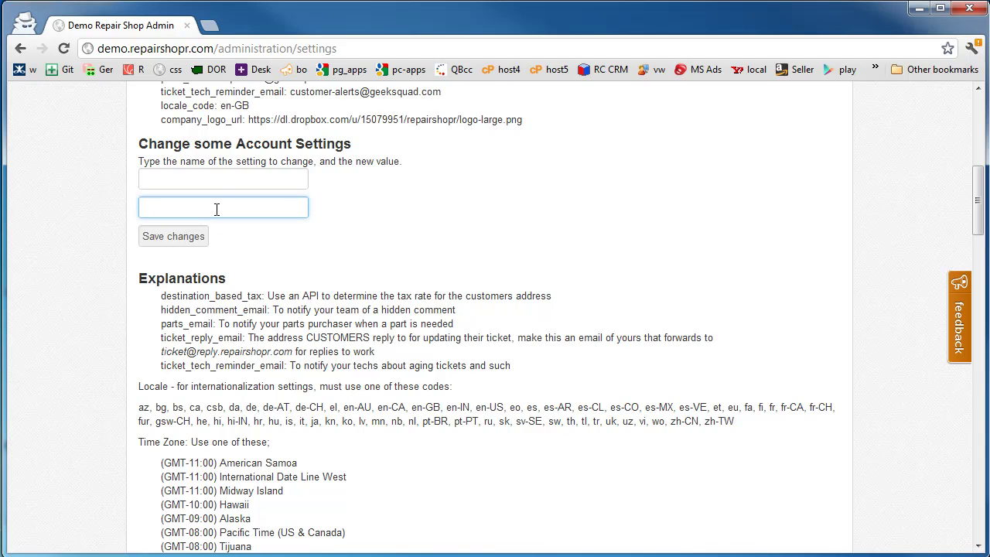
pyautogui.hotkey('ctrl', 'v')
pyautogui.click(215, 179)
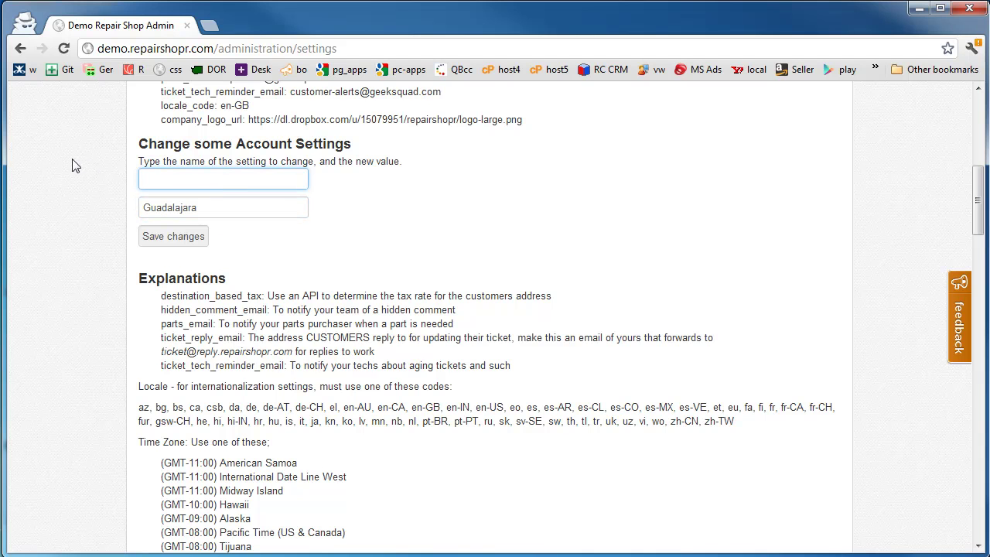
pyautogui.scroll(3, 139, 216)
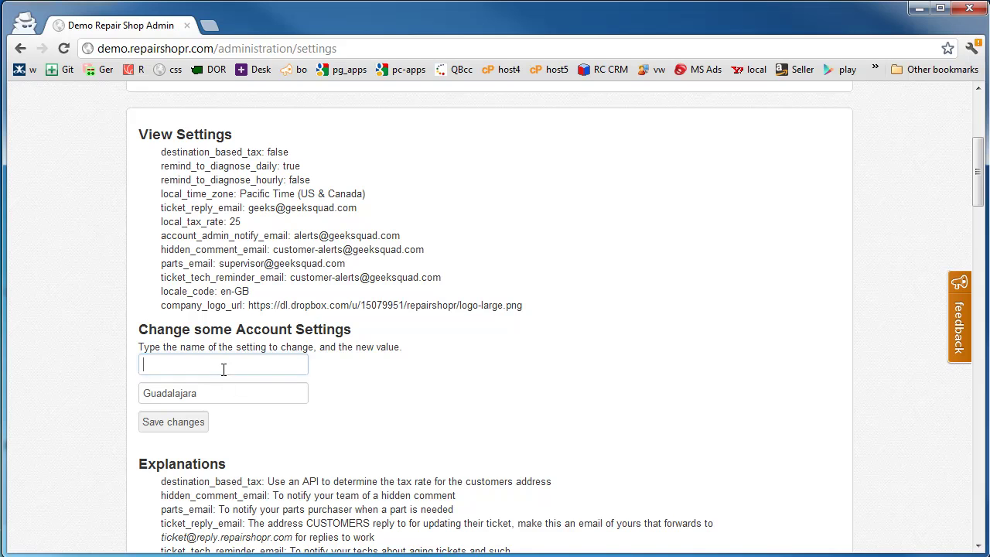
pyautogui.write('local_tim')
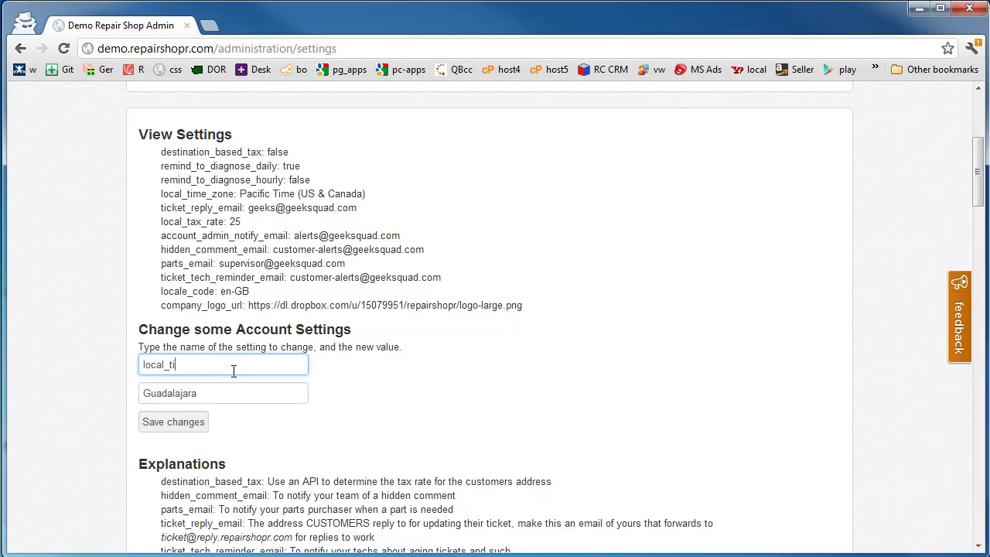
pyautogui.write('e_zone')
pyautogui.press('Return')
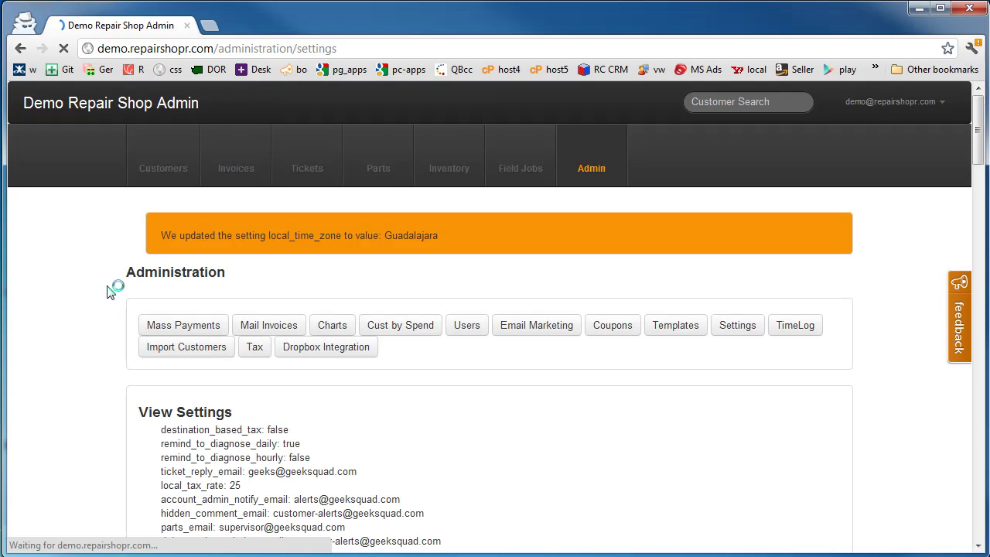
pyautogui.scroll(-3, 107, 297)
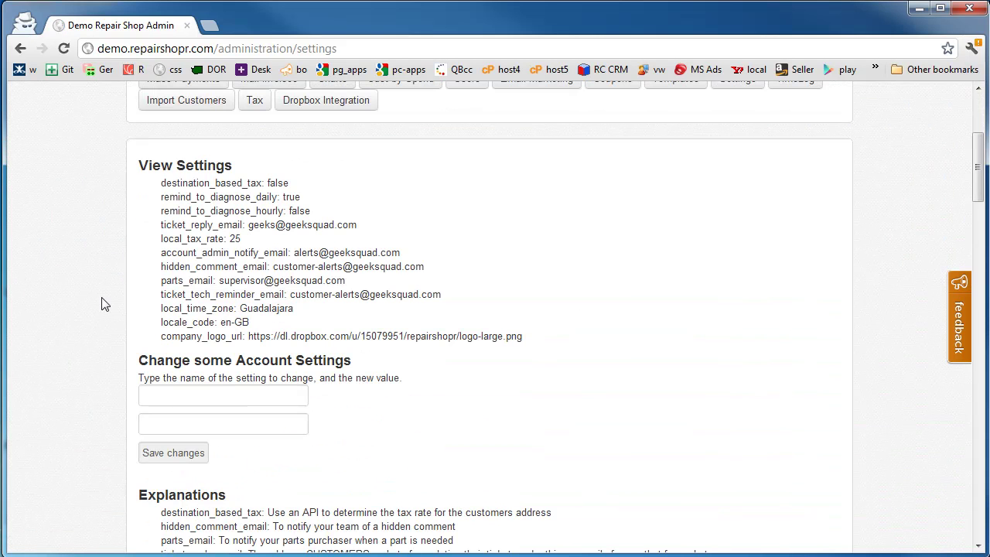
# - Select the en-US code in the Locale codes list to copy it
pyautogui.scroll(-1, 227, 320)
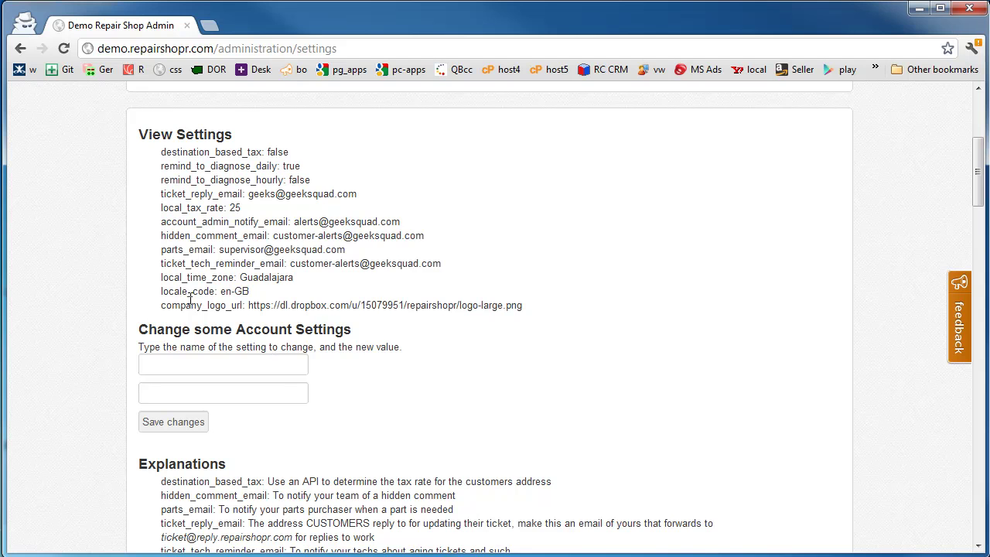
pyautogui.scroll(-9, 332, 396)
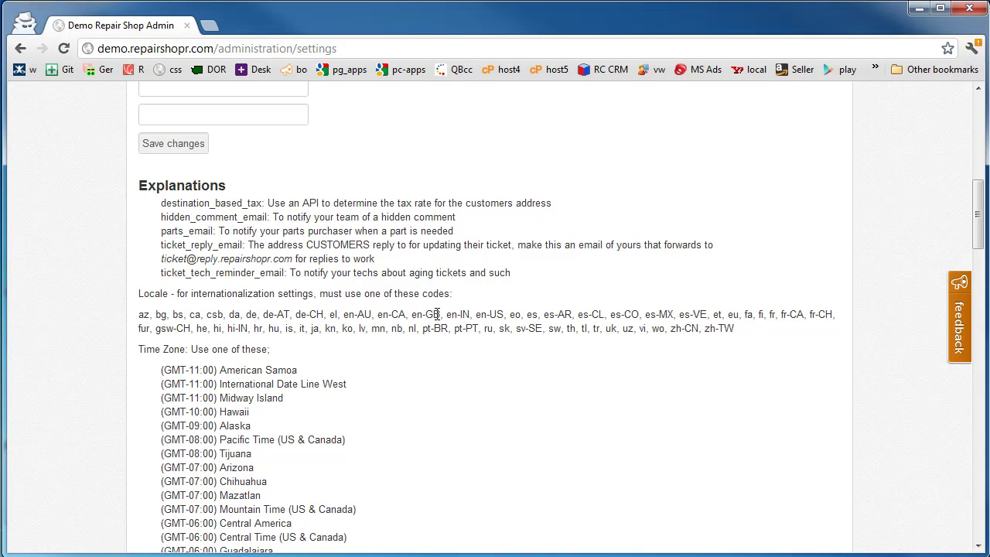
pyautogui.moveTo(439, 312); pyautogui.dragTo(410, 314)
pyautogui.moveTo(504, 314); pyautogui.dragTo(478, 312)
pyautogui.hotkey('ctrl', 'c')
# - Save setting locale_code with the pasted value en-US
pyautogui.click(270, 91)
pyautogui.write('local')
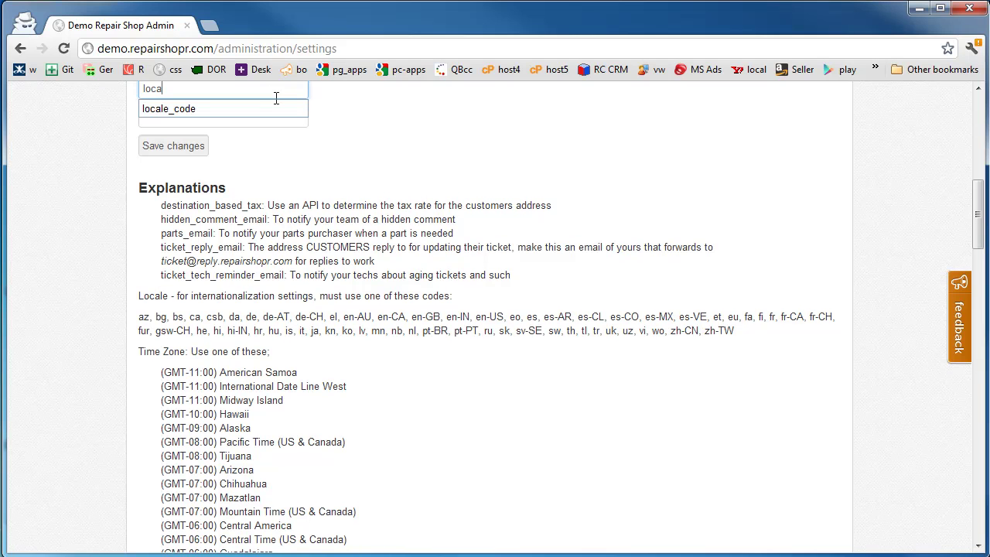
pyautogui.press('Down')
pyautogui.press('Return')
pyautogui.press('Tab')
pyautogui.hotkey('ctrl', 'v')
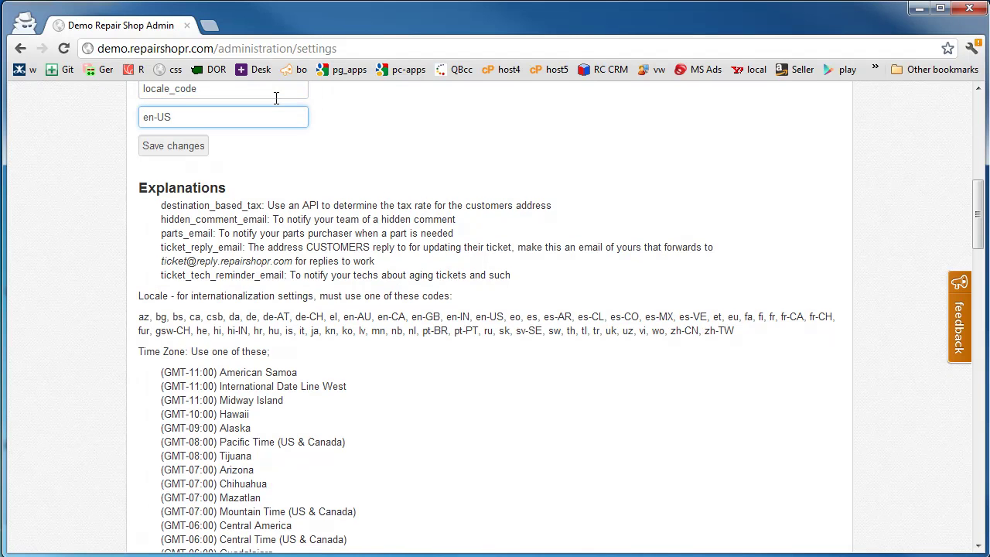
pyautogui.press('Return')
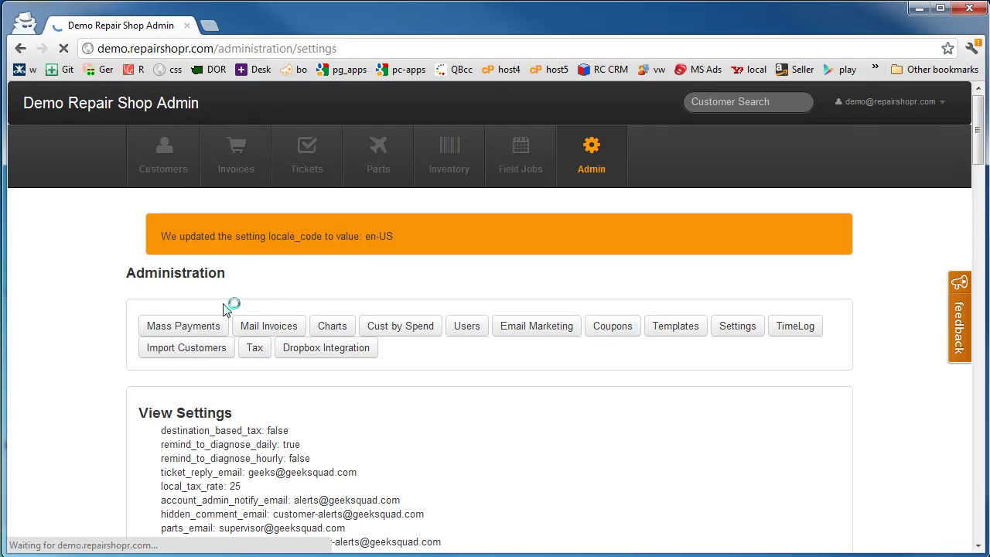
pyautogui.scroll(-4, 124, 324)
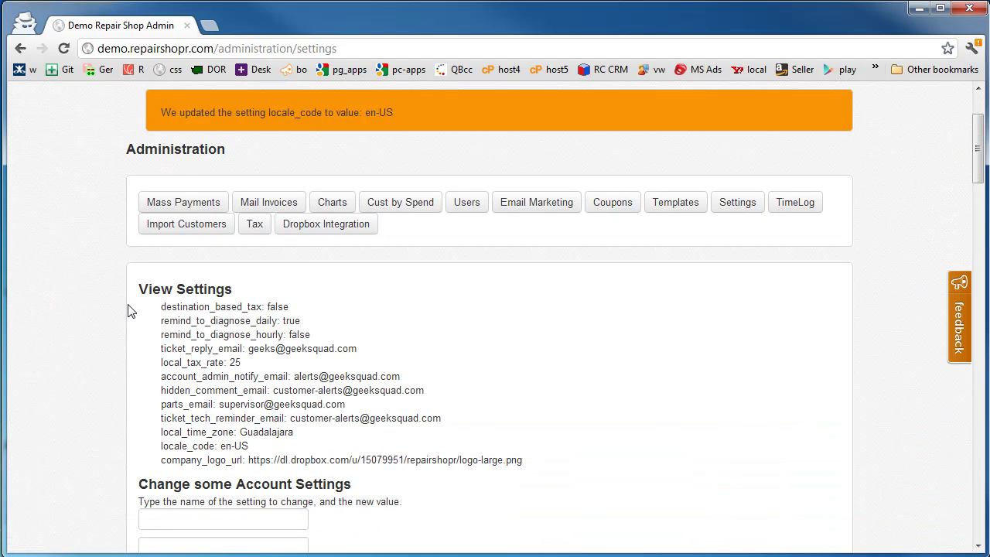
pyautogui.scroll(-3, 232, 416)
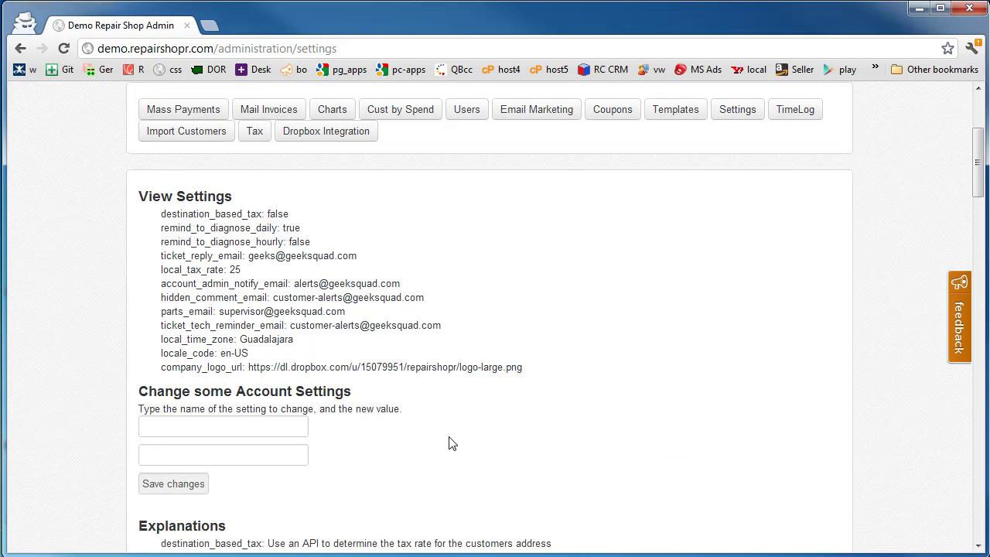
pyautogui.scroll(4, 452, 443)
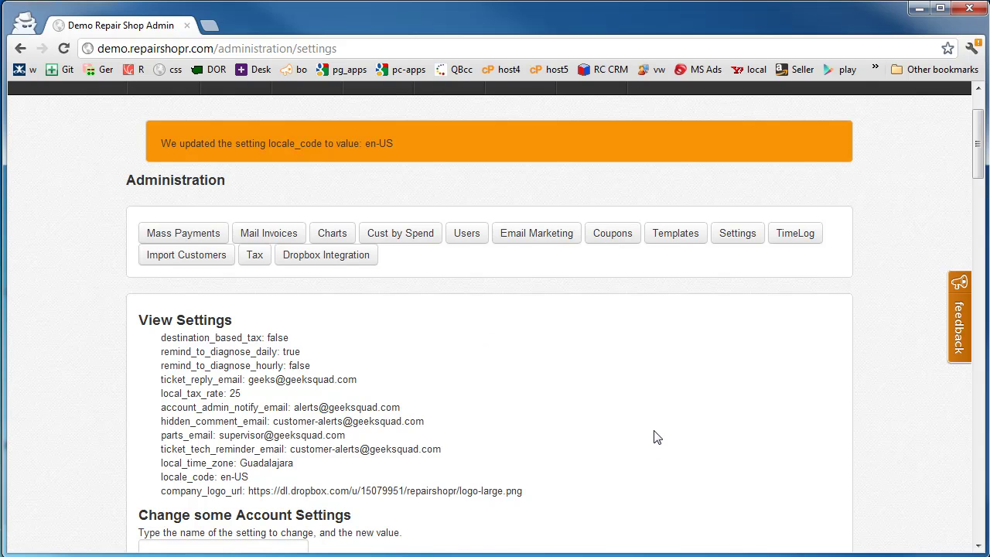
pyautogui.scroll(3, 653, 437)
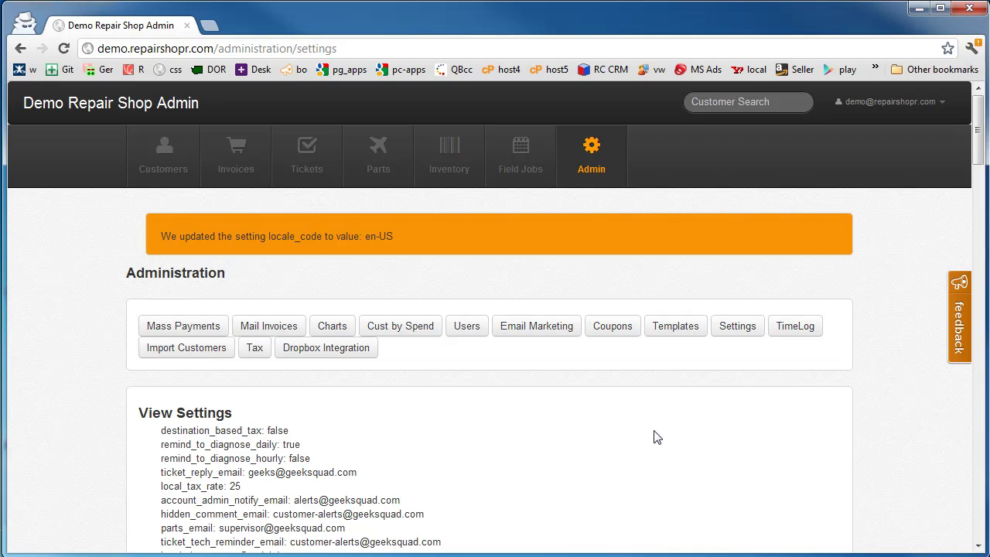